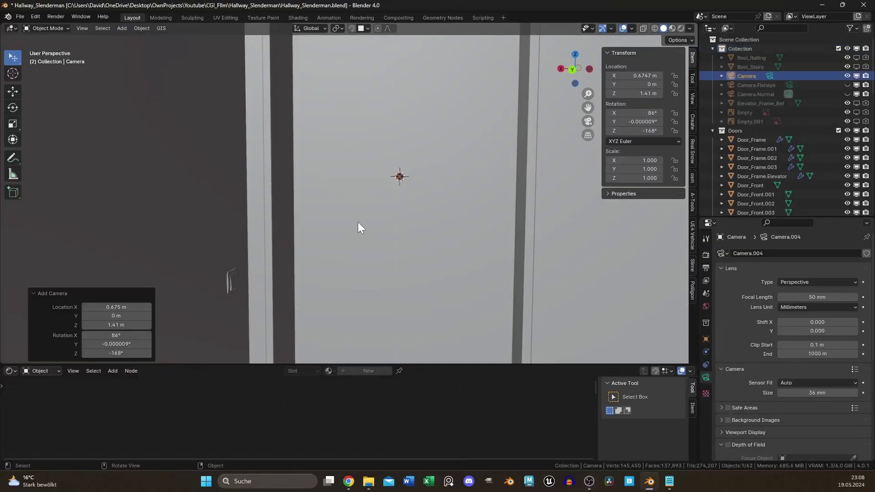
Step: Set the camera's rotation to 90° on X and 0° on Y and Z
drag(633, 112, 633, 131)
text(0)
key(Return)
click(640, 113)
text(90)
key(Return)
scroll(647, 228, down, 4)
click(706, 256)
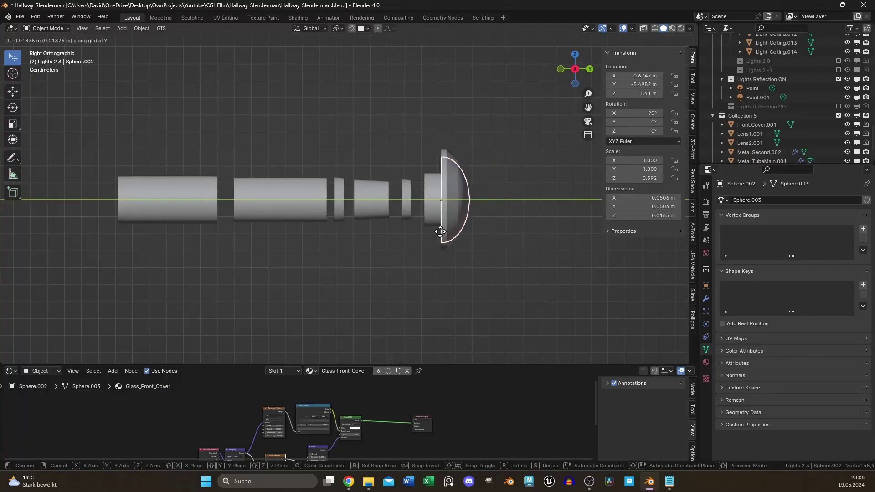
Step: Move the thin lens Lens1.001 along Y until it sits against the rear of the black plastic piece
click(346, 201)
key(g)
key(y)
click(403, 212)
Step: Slide the thin lens and black plastic piece along Y to the second lens, and all three on to the front cover
shift+click(383, 203)
key(g)
key(y)
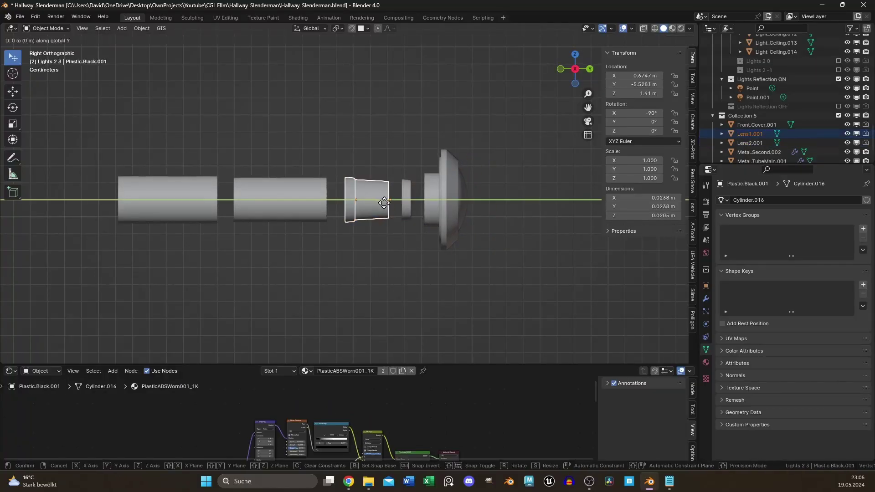
click(397, 203)
shift+click(405, 207)
shift+click(365, 201)
key(g)
key(y)
click(409, 204)
click(308, 199)
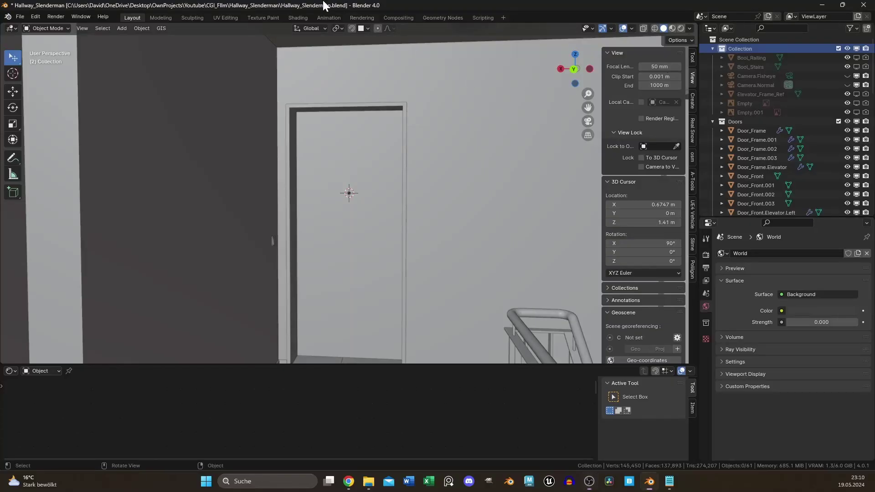
Step: Add a new camera at the 3D cursor and open the output resolution settings
click(119, 29)
click(138, 170)
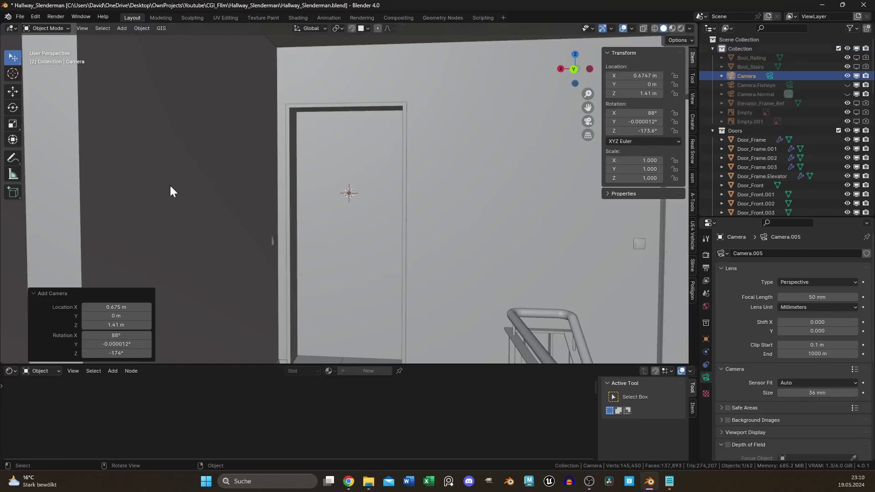
click(706, 257)
click(706, 268)
click(824, 266)
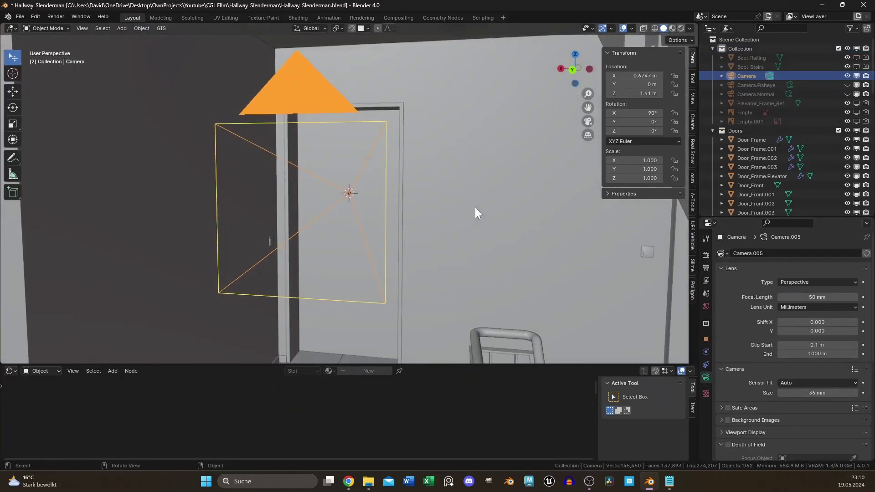
Step: Look through the new camera and switch the viewport shading to Rendered
key(KP_0)
key(z)
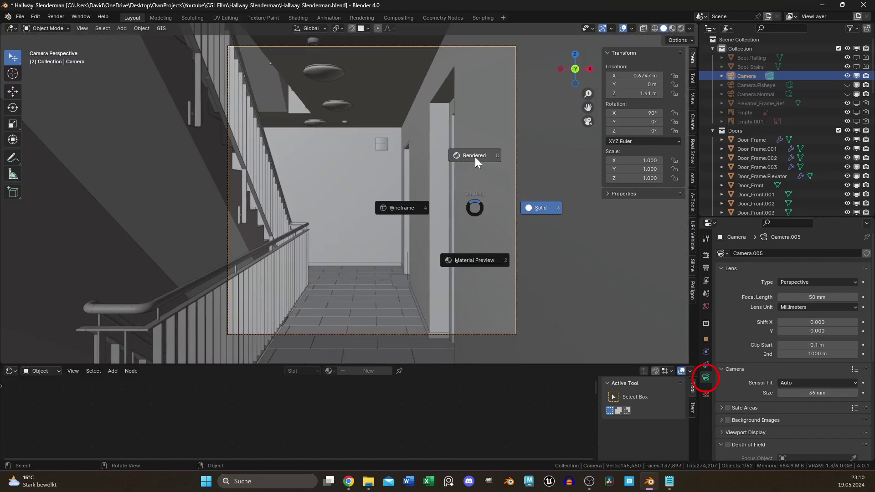
click(475, 157)
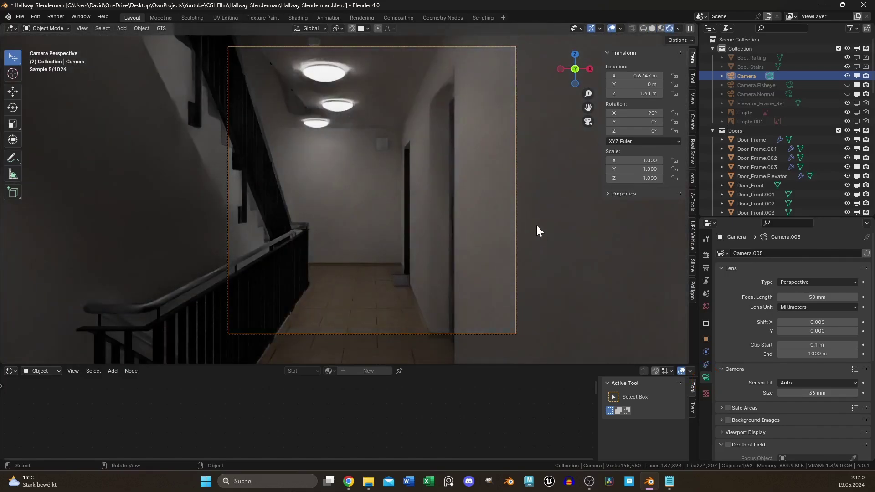
Step: Set the camera's lens type to Panoramic and its panorama type to Fisheye Equidistant
click(796, 281)
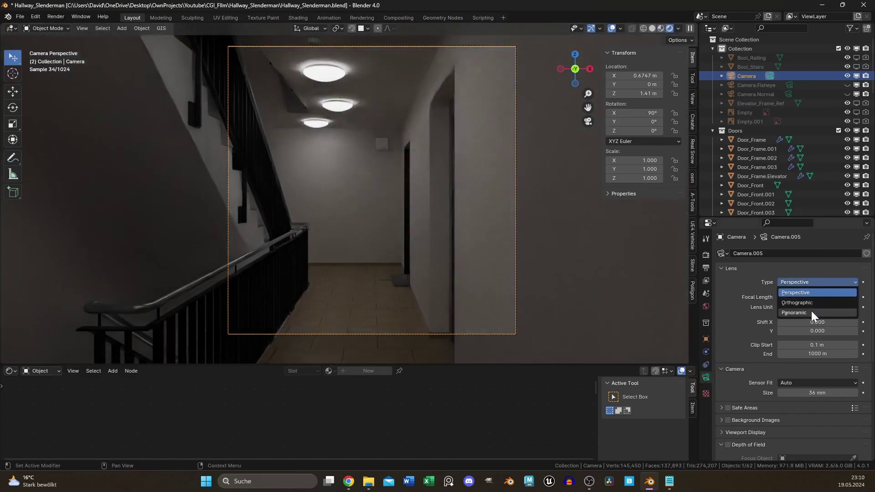
click(811, 311)
key(Home)
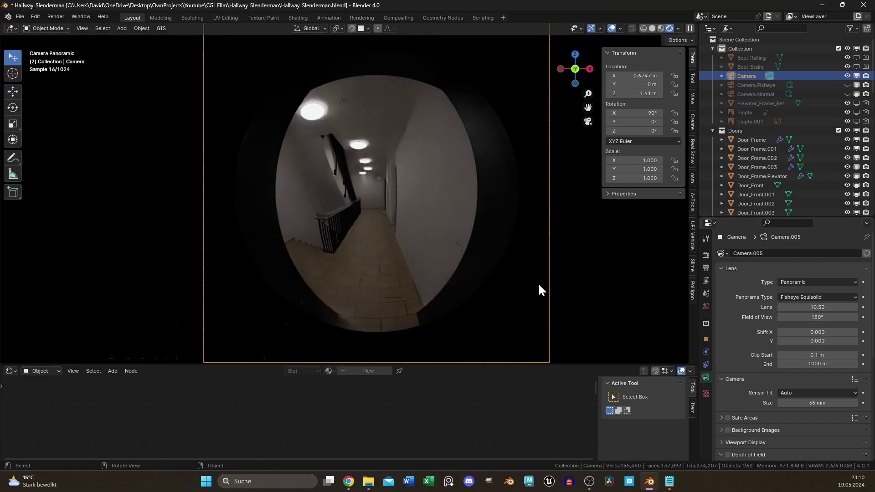
click(811, 296)
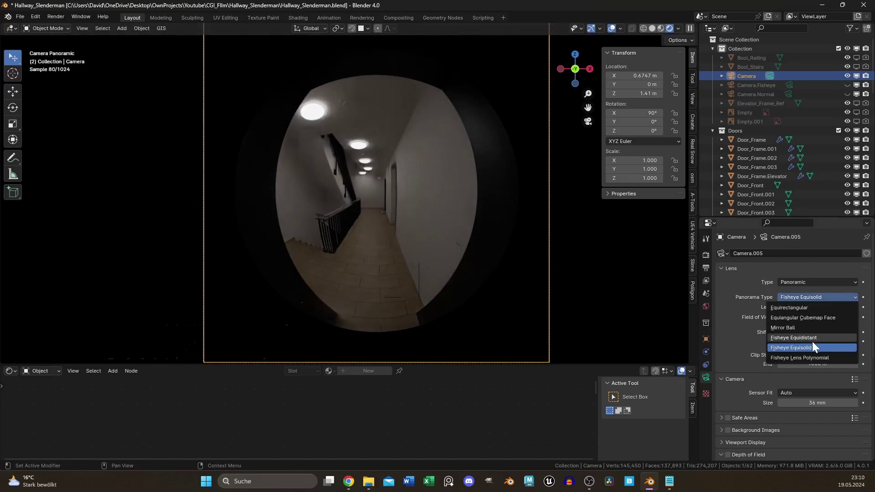
click(811, 341)
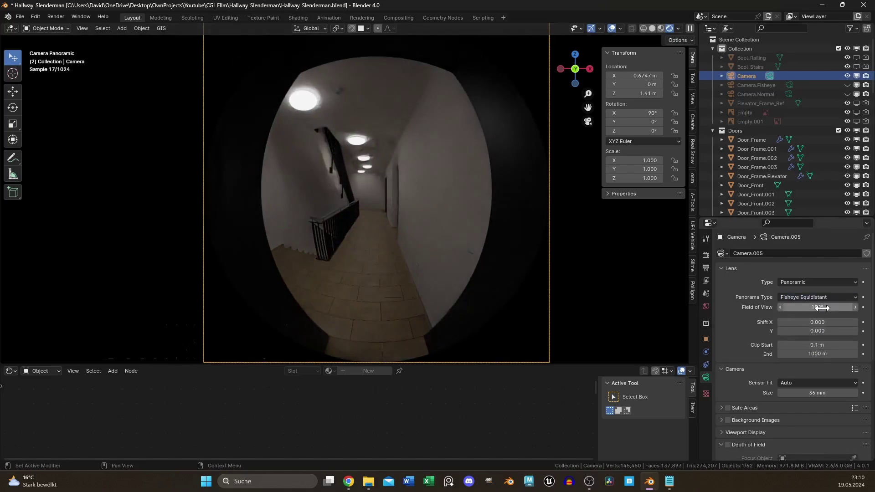
Step: Set the fisheye camera's field of view to 150° and render the image
click(780, 307)
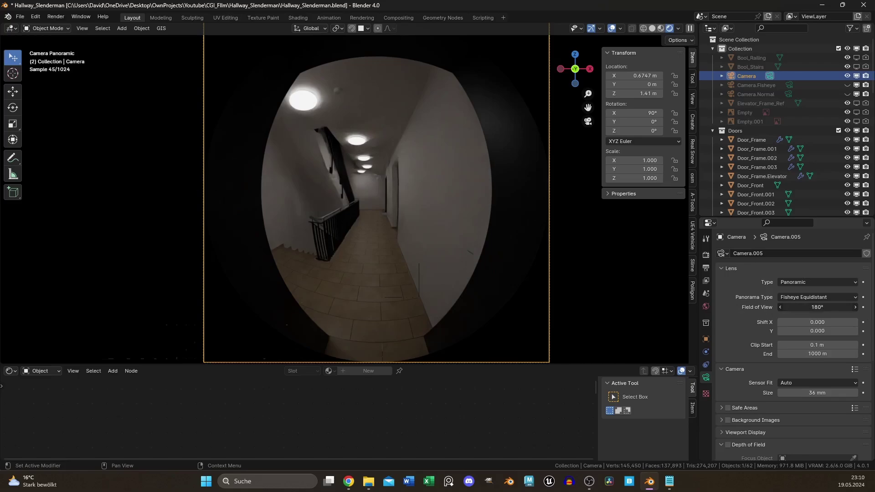
drag(817, 307, 757, 307)
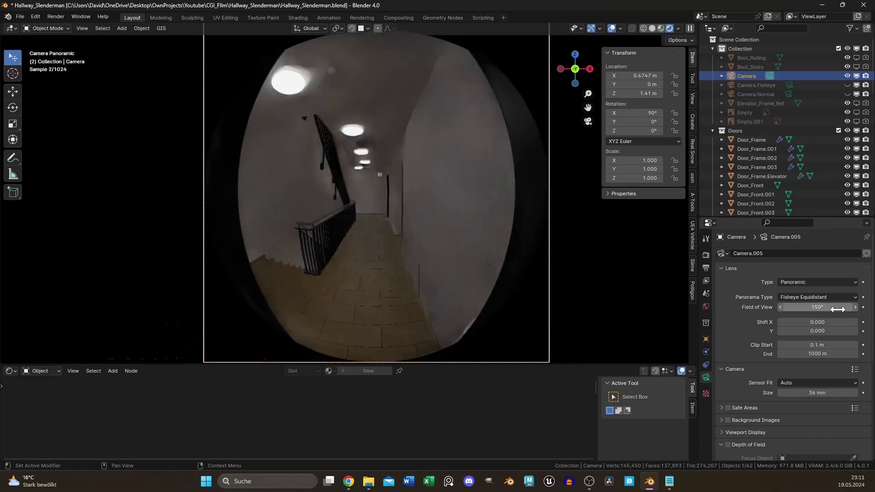
scroll(496, 214, down, 2)
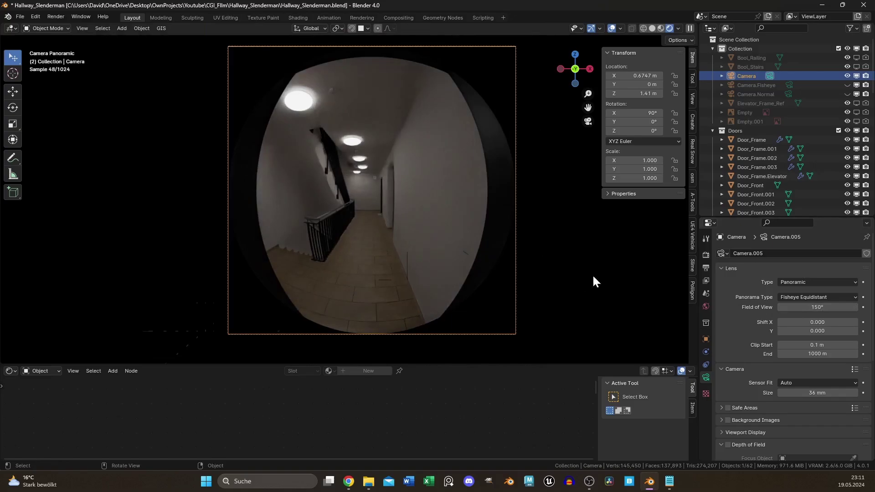
key(F12)
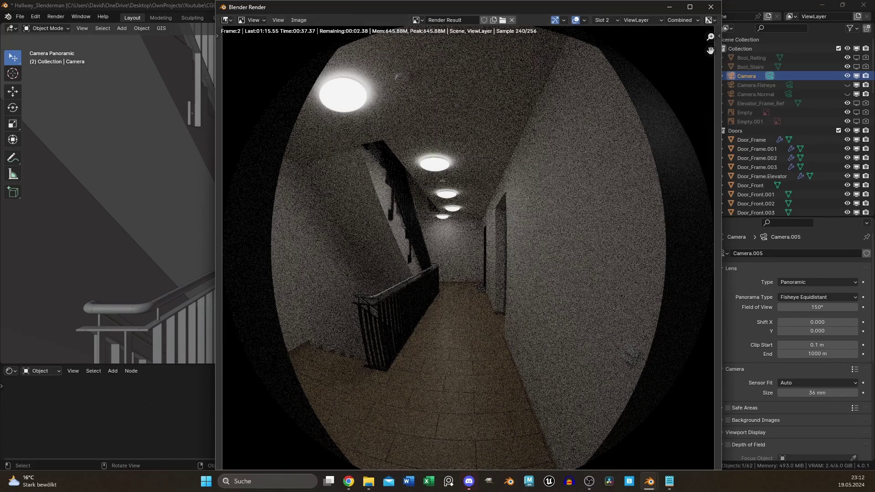
scroll(535, 220, down, 1)
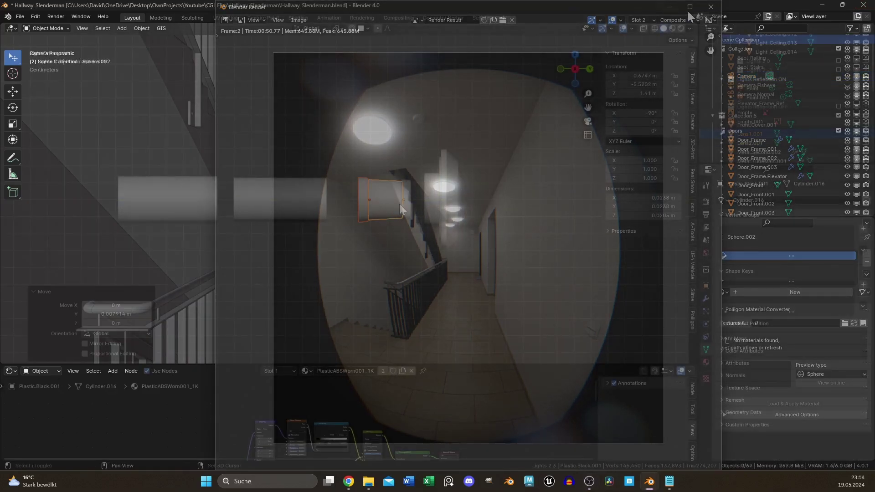
Step: Slide the second metal tube and the main metal tube along Y to close up the peephole assembly
click(411, 205)
click(325, 214)
key(g)
key(y)
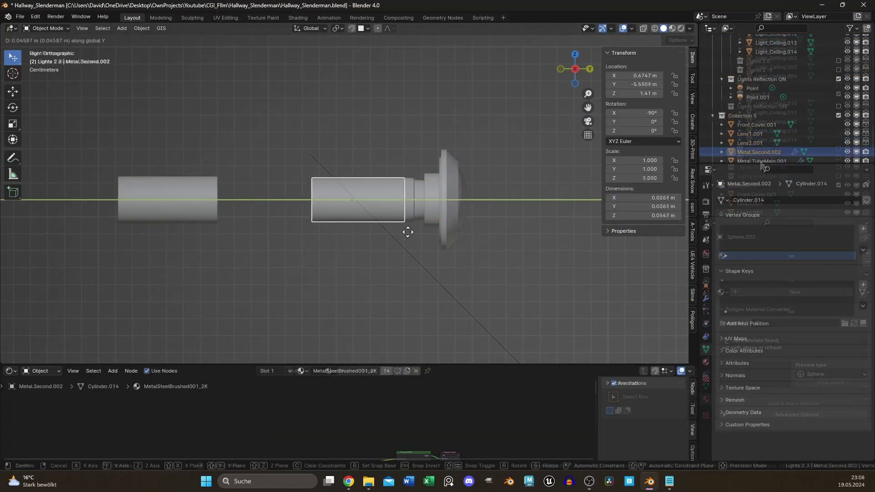
click(402, 230)
click(211, 214)
key(g)
key(y)
click(417, 222)
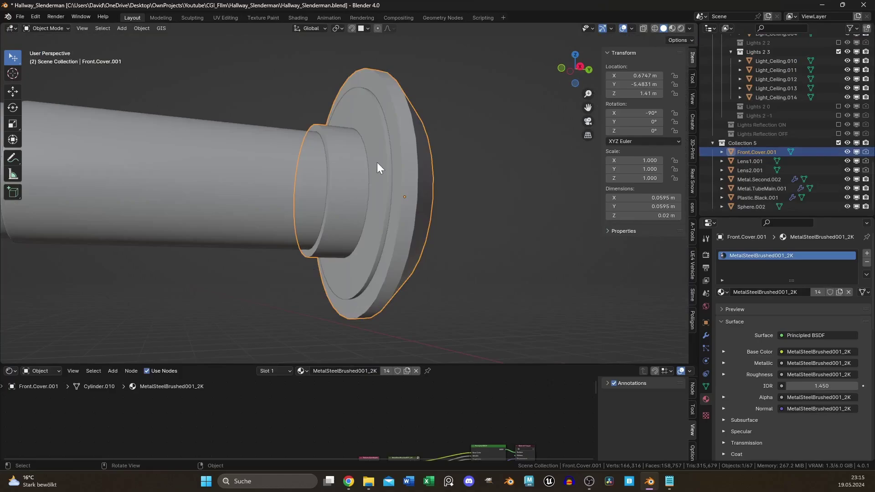
Step: Select all peephole parts from Front.Cover.001 to Sphere.002 and move them about 5.79 m along Y to the door
scroll(258, 215, down, 5)
click(366, 186)
click(750, 153)
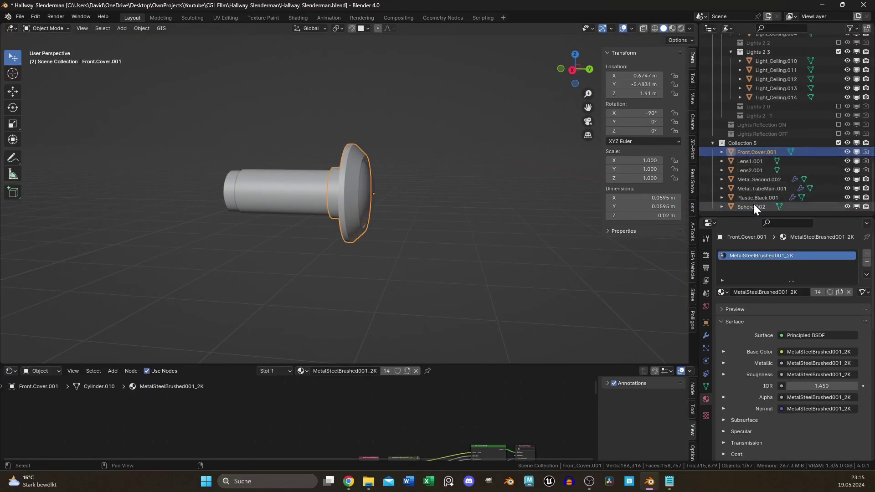
shift+click(754, 206)
scroll(458, 231, down, 15)
shift+middle_drag(457, 231, 352, 220)
key(g)
key(y)
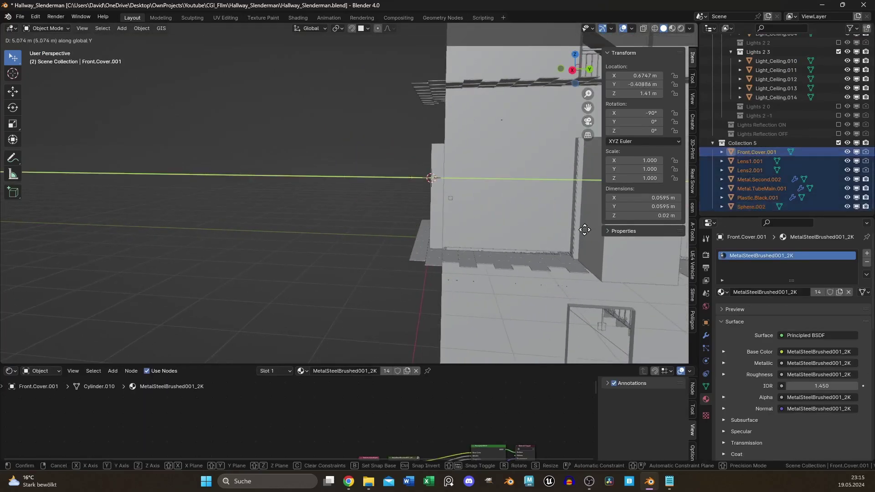
click(615, 228)
Step: Move the selected peephole assembly about -0.29 m along Y into the hole in the door
key(KP_Decimal)
middle_drag(521, 218, 396, 221)
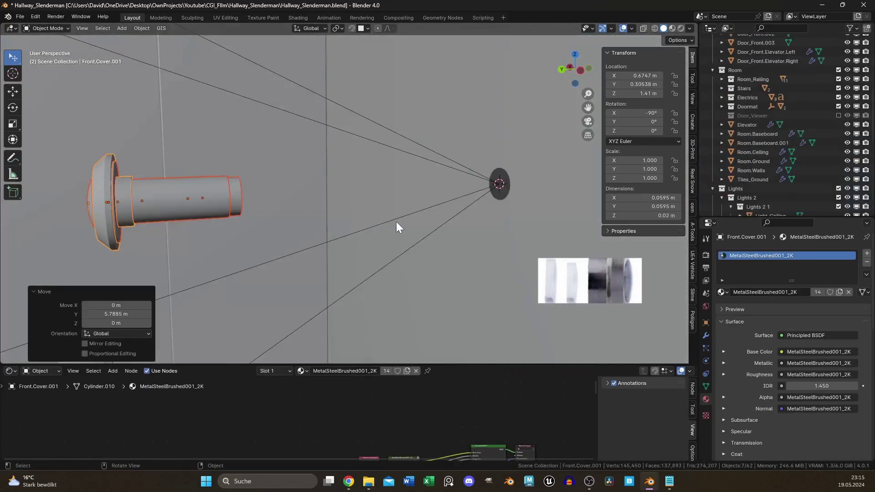
key(g)
key(y)
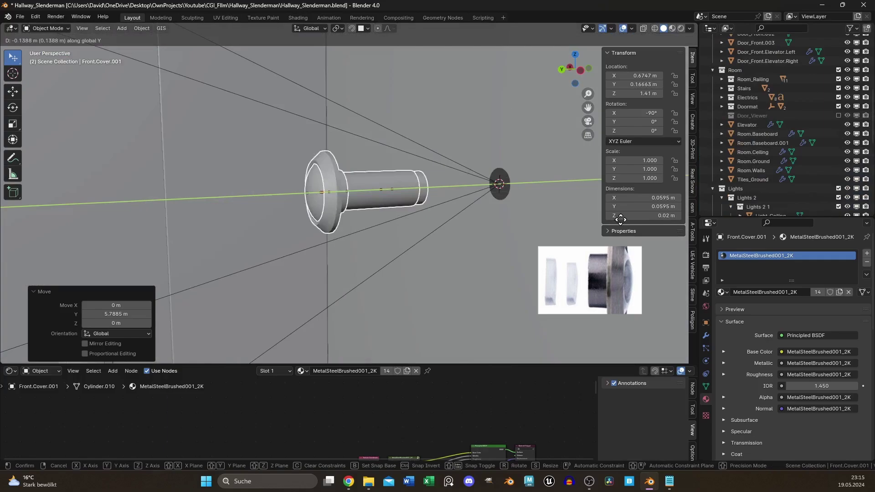
click(436, 207)
Step: Seat the peephole's front cover on the door by moving the assembly about -0.003 m along Y, and save the file
scroll(435, 207, up, 6)
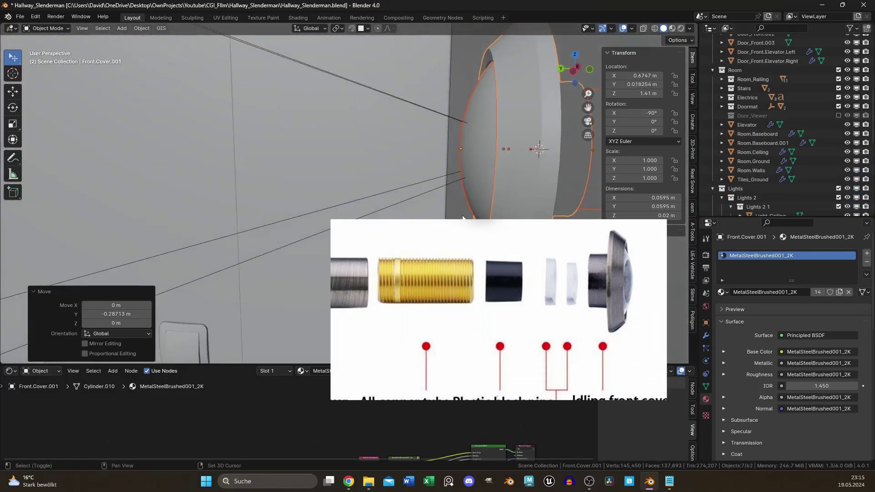
shift+middle_drag(462, 217, 292, 250)
key(g)
key(y)
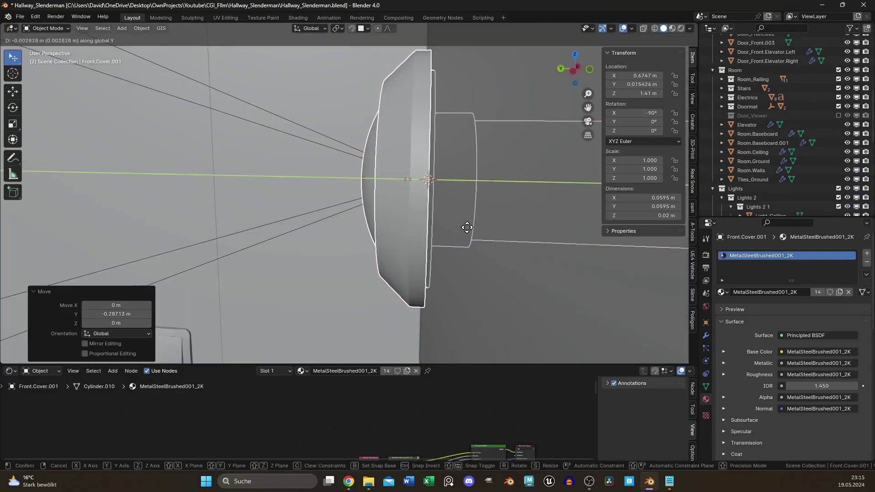
click(474, 226)
middle_drag(381, 207, 368, 245)
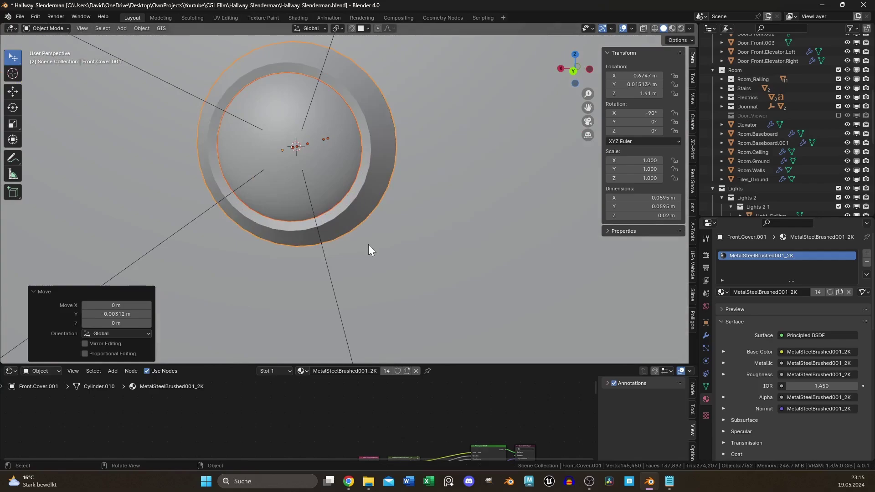
key(ctrl+s)
Step: Switch the viewport to Material Preview and create a new material for the peephole's front glass dome, Sphere.002
key(z)
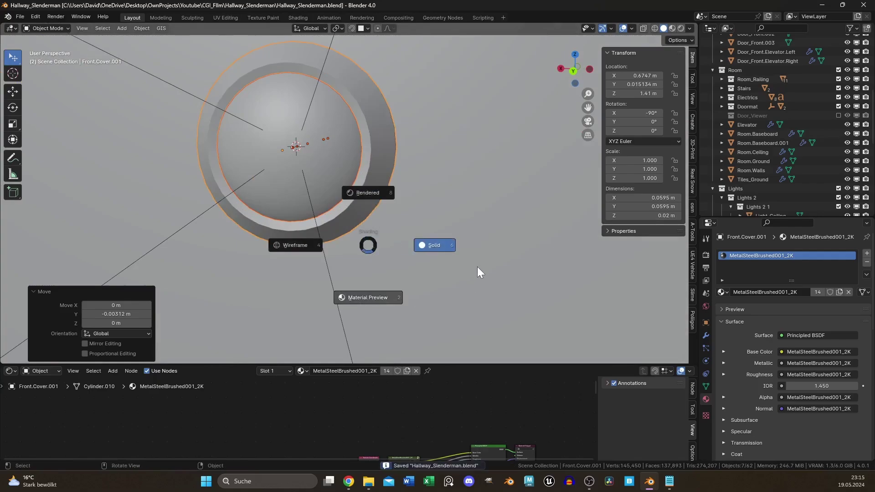
click(332, 159)
middle_drag(444, 273, 400, 253)
scroll(342, 303, up, 3)
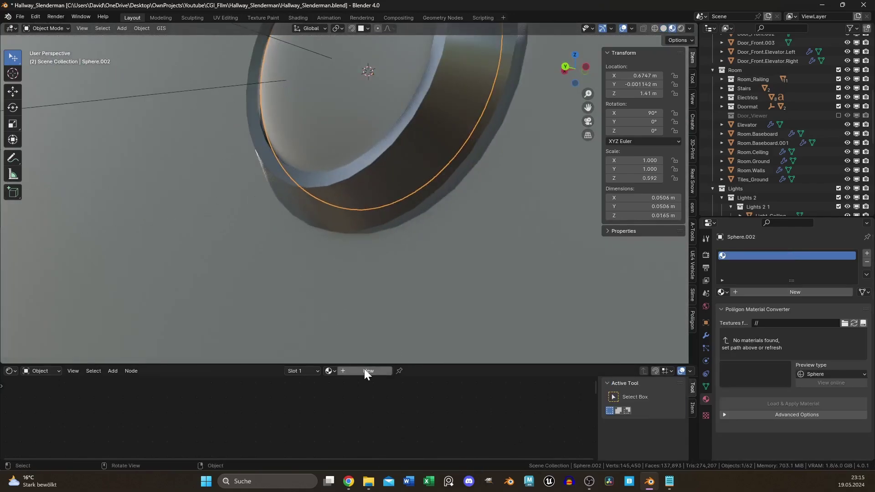
click(364, 369)
Step: Add a Glass BSDF node to the dome's material and connect it to the Material Output's Surface
drag(454, 365, 454, 210)
key(shift+a)
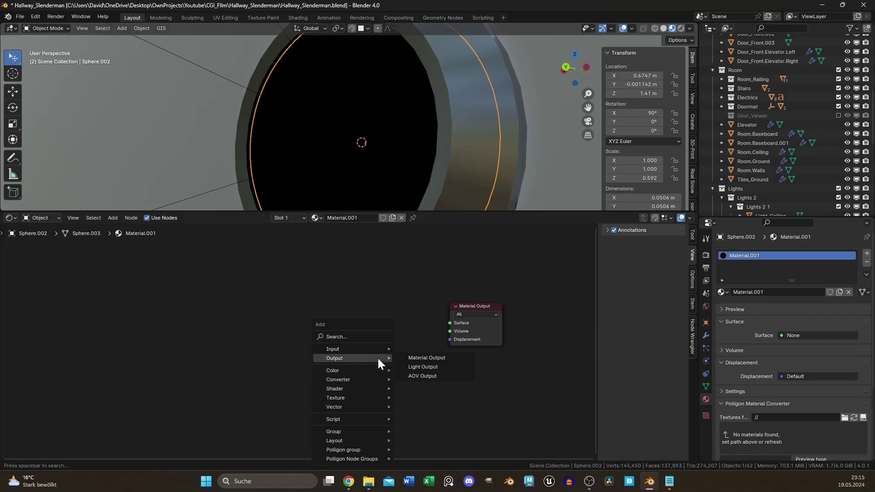
text(gl)
key(Return)
click(285, 255)
drag(379, 306, 450, 322)
Step: Set the Glass BSDF's IOR to 1.5
drag(467, 211, 467, 320)
middle_drag(262, 379, 311, 401)
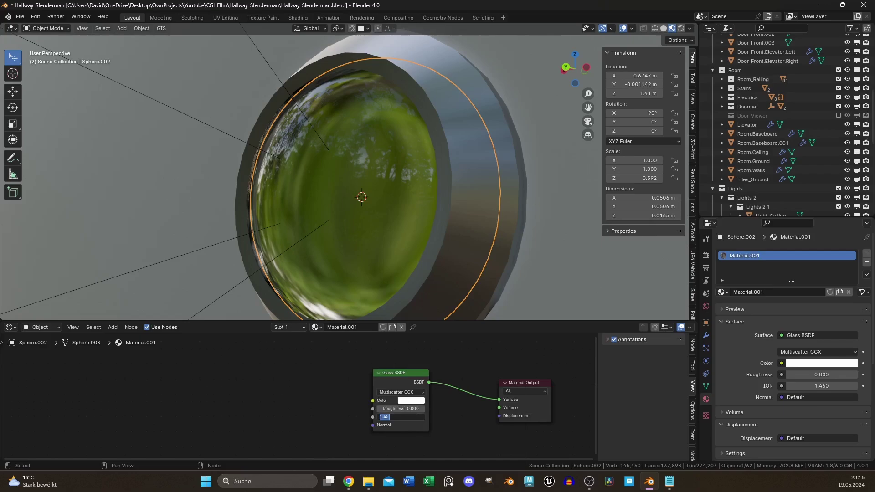
text(1.5)
key(Return)
Step: Add a Musgrave Texture node and connect its Height to the Glass BSDF's Roughness
key(shift+a)
text(musgrave)
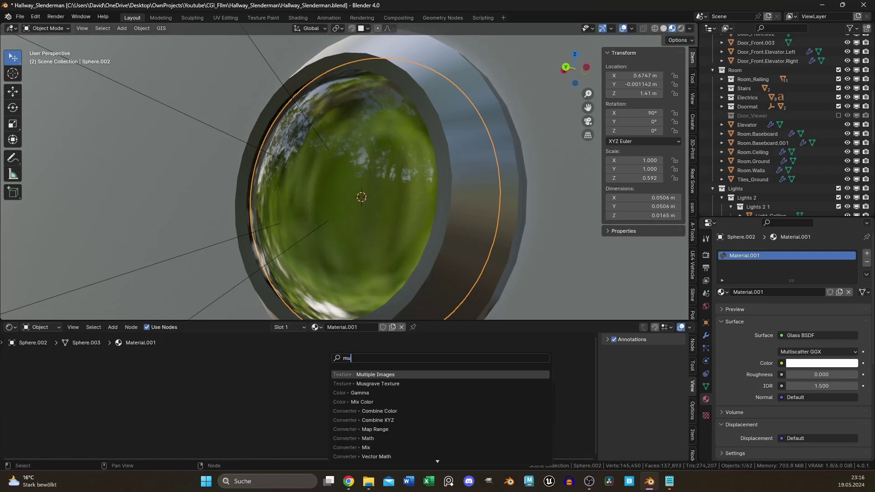
key(Return)
click(250, 364)
click(283, 359)
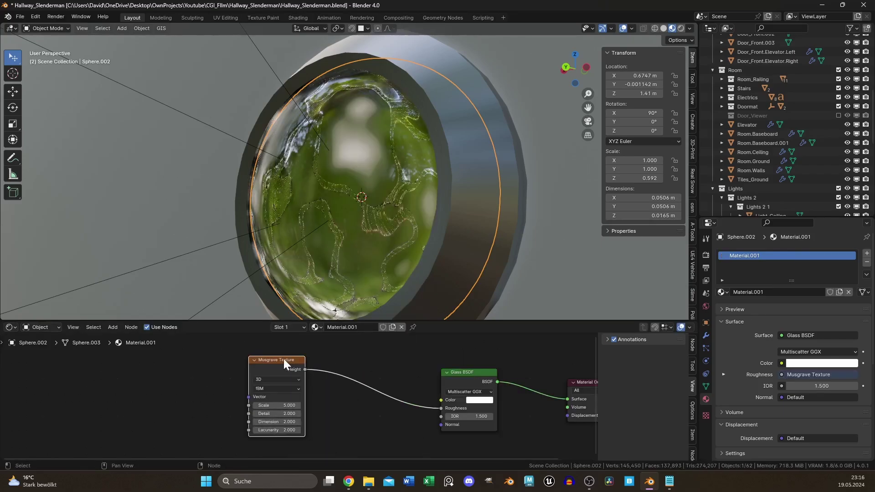
Step: Add Texture Coordinate and Mapping nodes to the Musgrave Texture and set the mapping's Z scale to 10
key(ctrl+t)
middle_drag(177, 360, 299, 342)
click(463, 420)
middle_drag(464, 417, 480, 390)
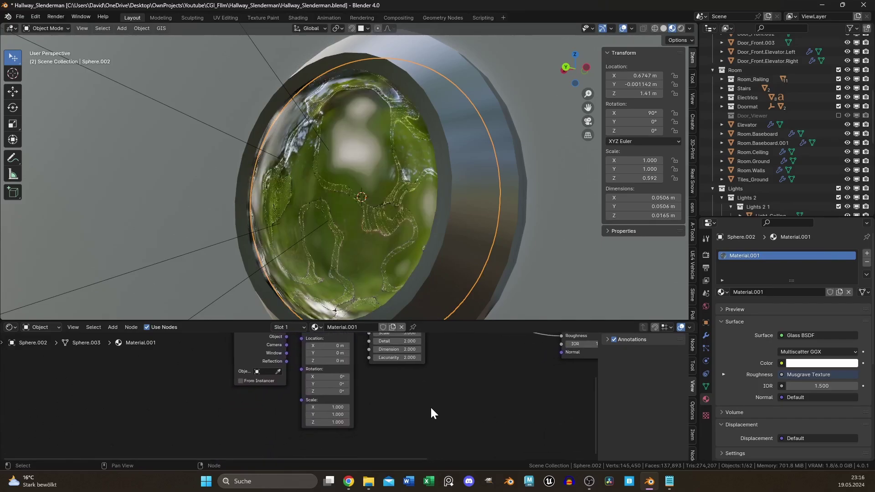
key(Return)
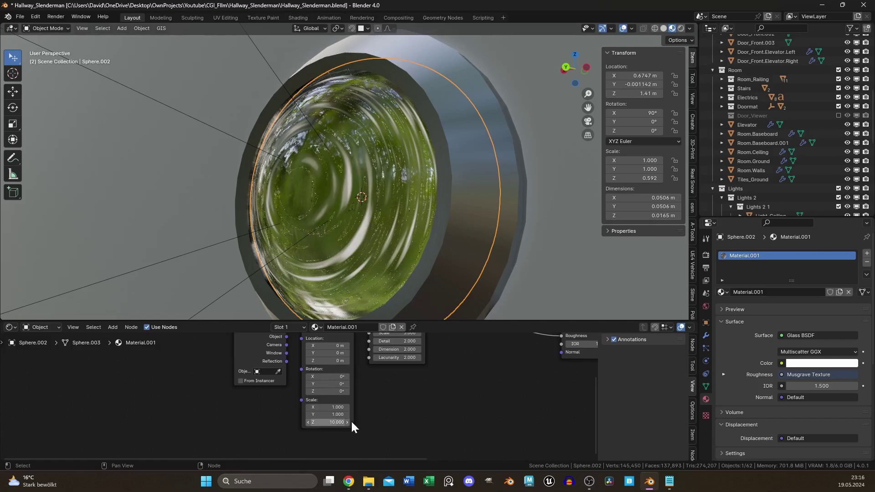
Step: Set the Musgrave Texture's scale to 10
middle_drag(422, 393, 394, 385)
key(shift+Tab)
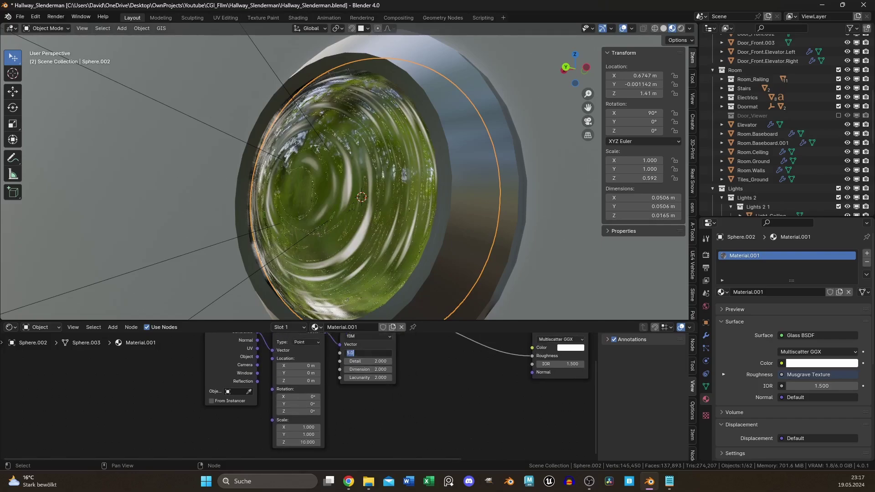
key(Return)
ctrl+scroll(432, 371, right, 1)
shift+scroll(432, 371, up, 2)
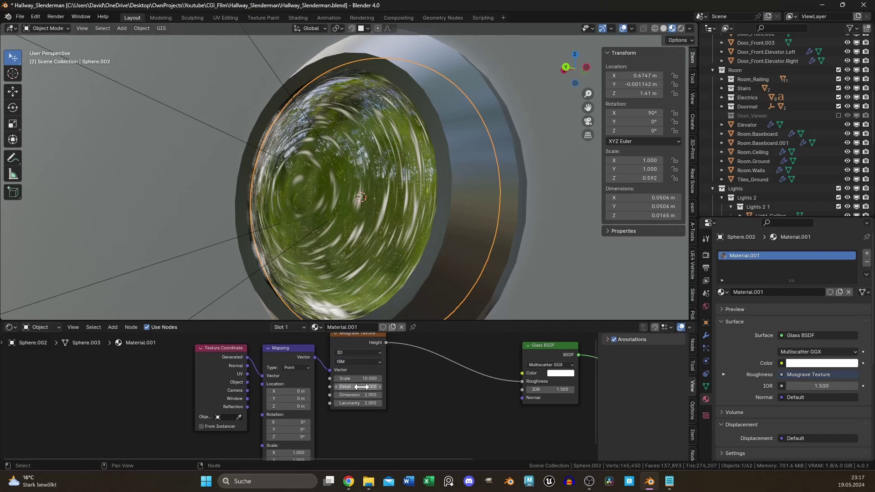
Step: Set the Musgrave Texture's detail to 15 and insert a Color Ramp between its Height and the Glass BSDF's Roughness
key(Return)
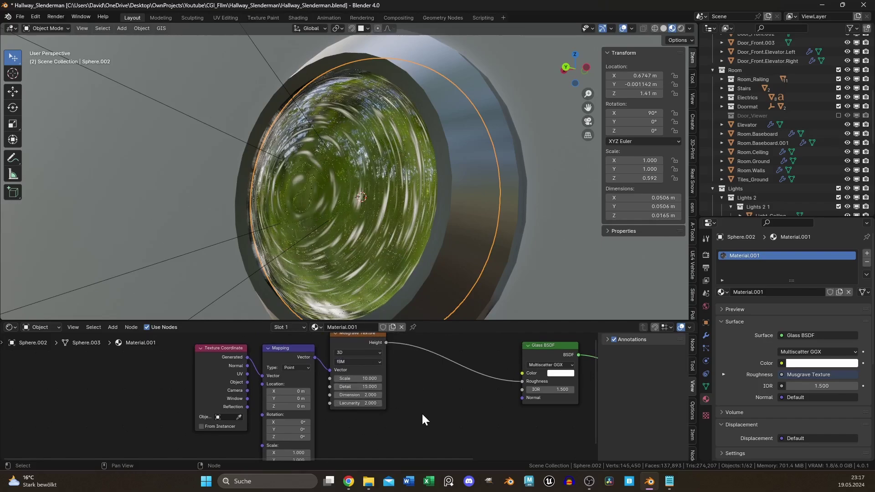
key(shift+a)
text(colo)
click(451, 384)
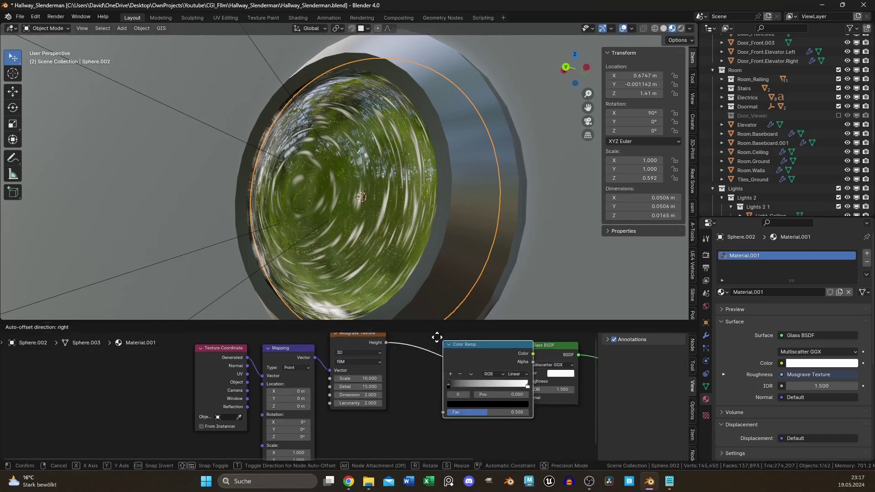
click(406, 372)
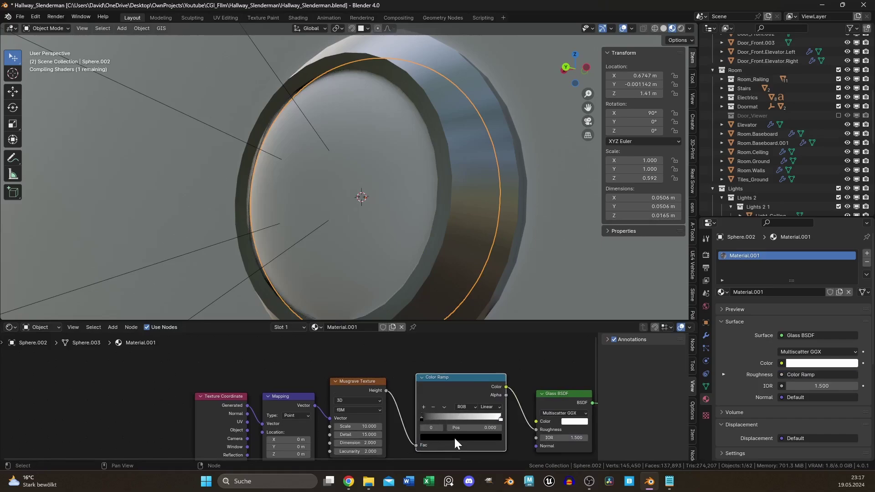
Step: Set the colour value of the Color Ramp's black stop to 0.025
click(450, 437)
click(456, 418)
text(.05)
key(Return)
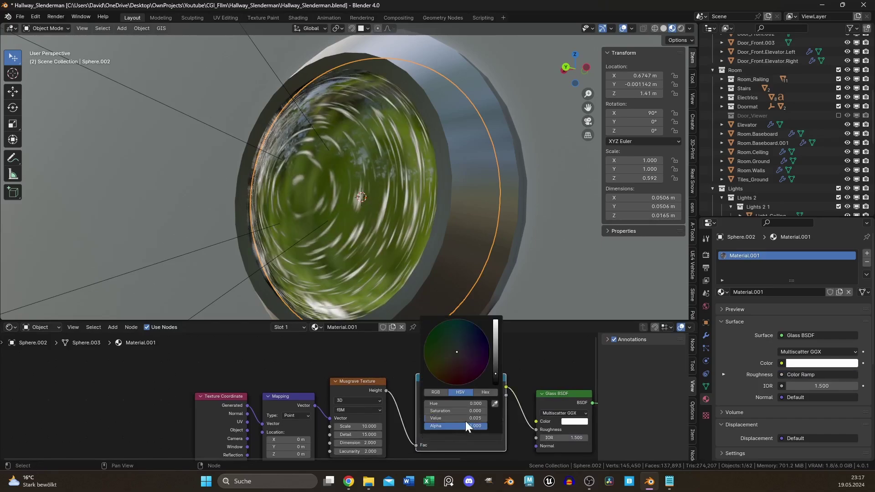
Step: Move the Color Ramp's white stop to position 0.5 and set its colour value to 0.075
click(500, 419)
click(474, 428)
text(.5)
key(Return)
click(478, 438)
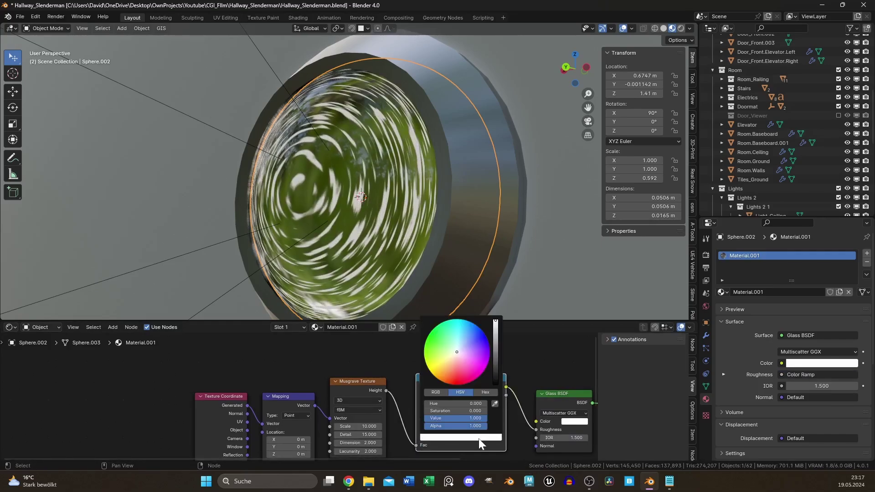
click(474, 418)
text(.075)
key(Return)
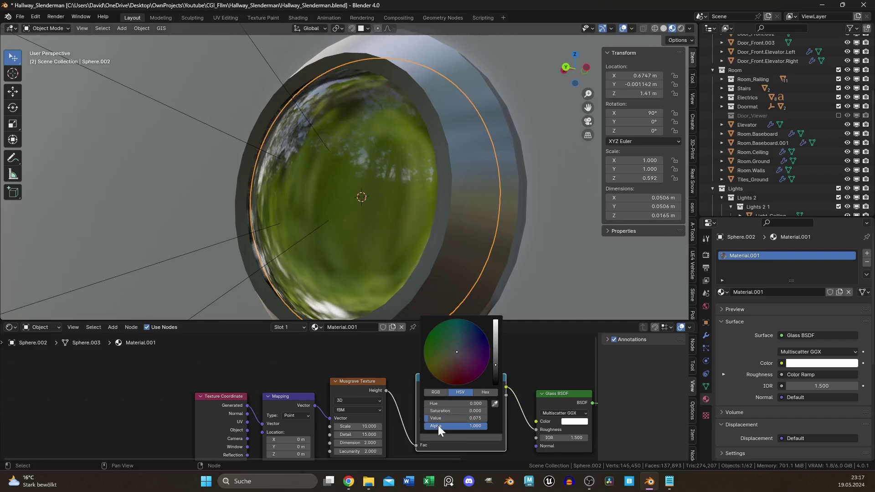
Step: Add a Noise Texture node below the Musgrave Texture and connect the Mapping node's Vector to it
shift+scroll(396, 384, down, 5)
key(shift+a)
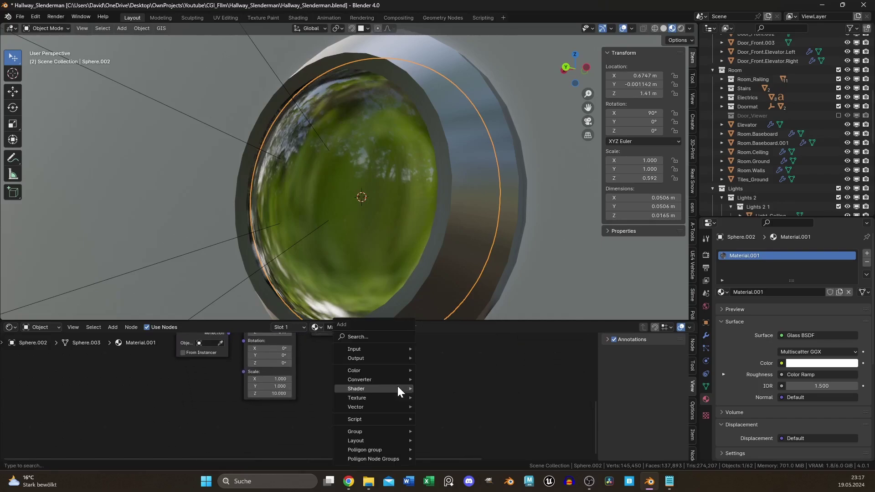
text(noi)
click(410, 374)
click(316, 350)
middle_drag(305, 337, 326, 391)
drag(322, 355, 323, 354)
Step: Add a Bump node beside the Noise Texture and connect the noise Fac to the Bump's Height
shift+scroll(325, 360, down, 4)
key(shift+a)
text(bum)
key(Return)
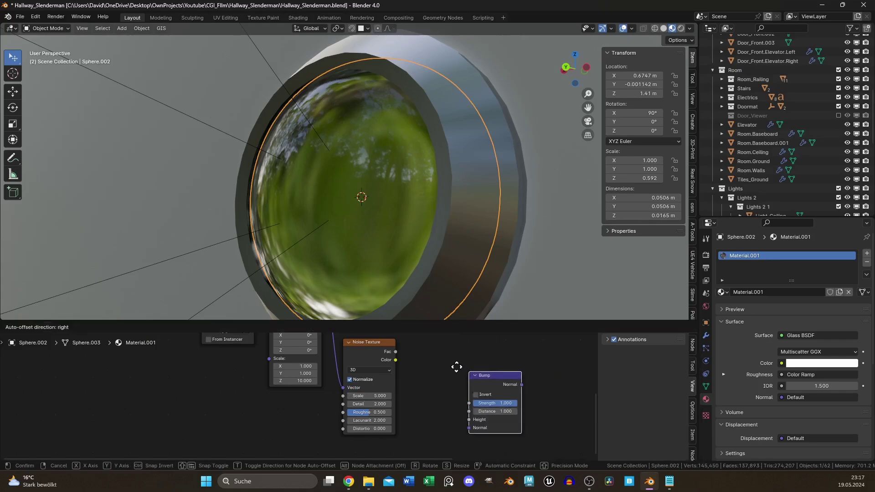
drag(396, 352, 431, 399)
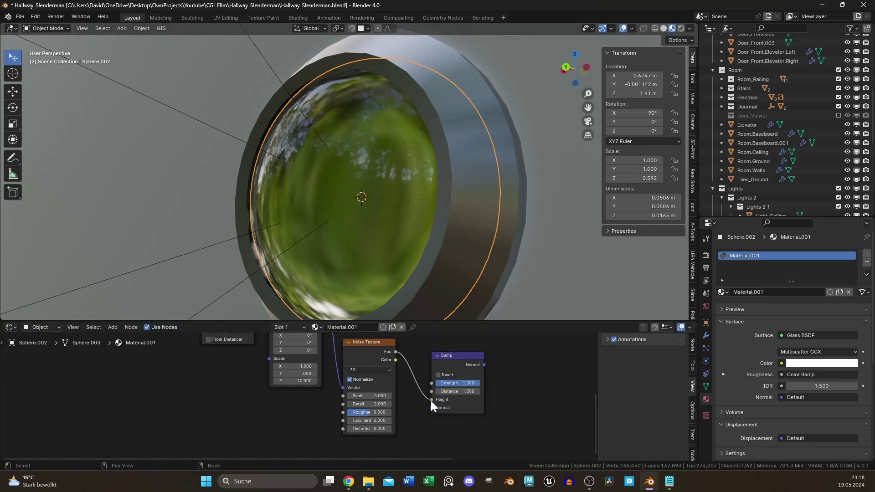
Step: Connect the Bump's Normal to the Glass BSDF's Normal and set the Noise Texture's detail to 15
middle_drag(430, 368, 356, 433)
drag(468, 377, 469, 376)
middle_drag(442, 411, 513, 338)
drag(373, 395, 439, 396)
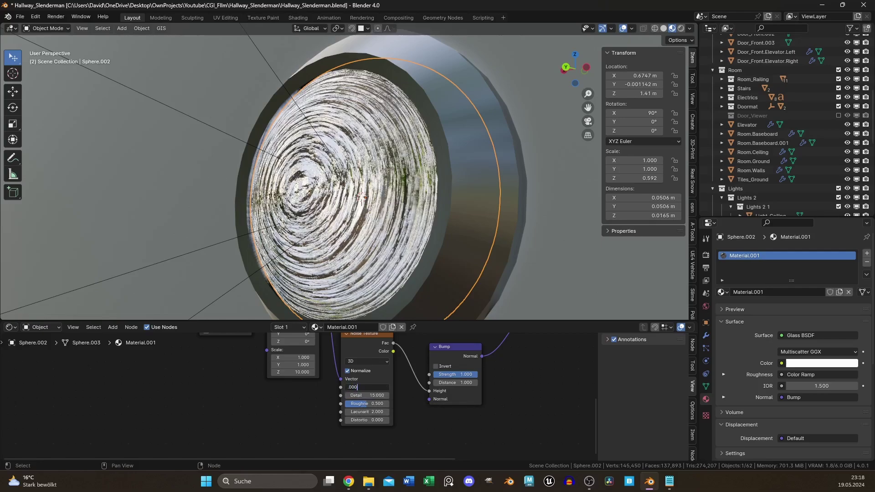
Step: Set the Noise Texture's scale to 0.001 and the Bump's strength to 0.0125
key(Return)
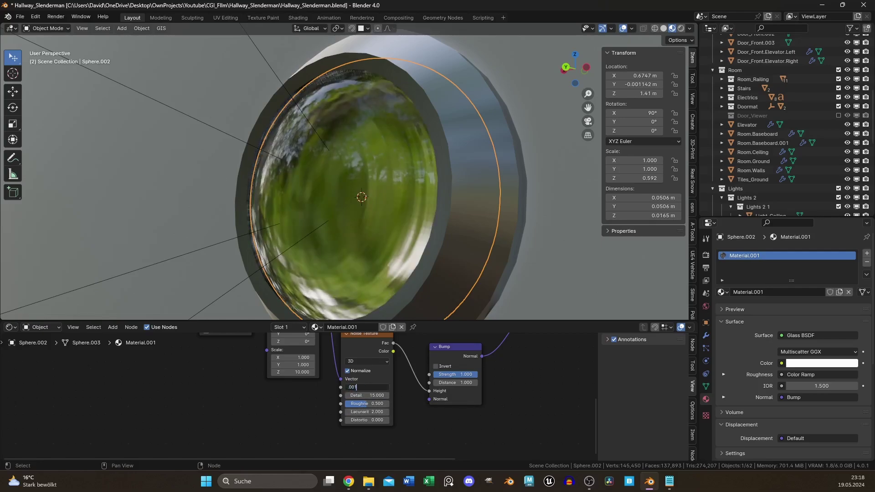
key(Return)
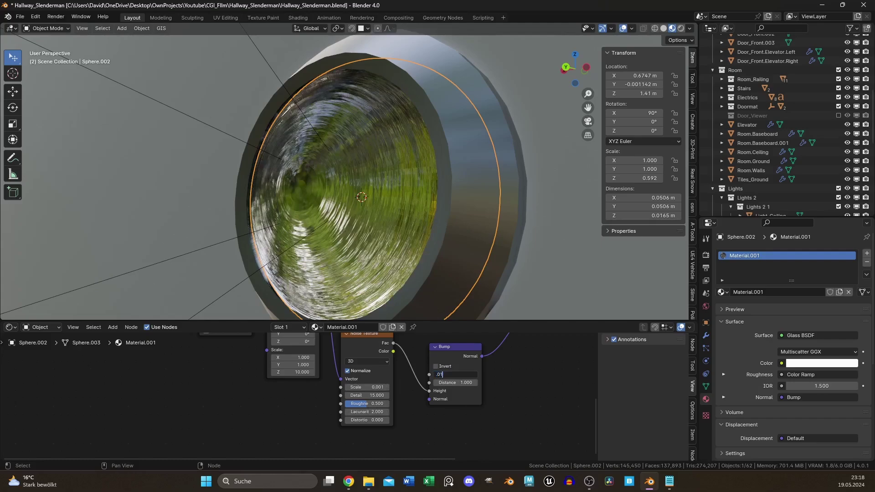
text(.0125)
key(Return)
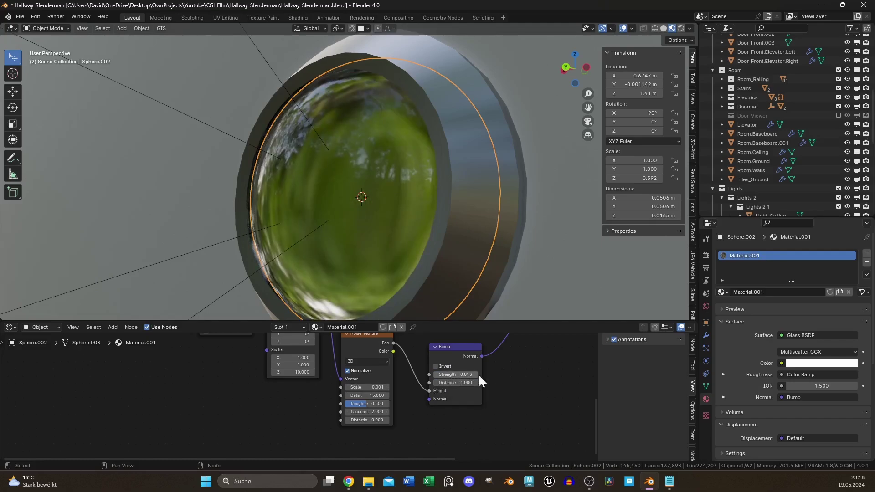
Step: Make Camera.Normal the scene's active camera and show its lens settings
middle_drag(421, 255, 335, 128)
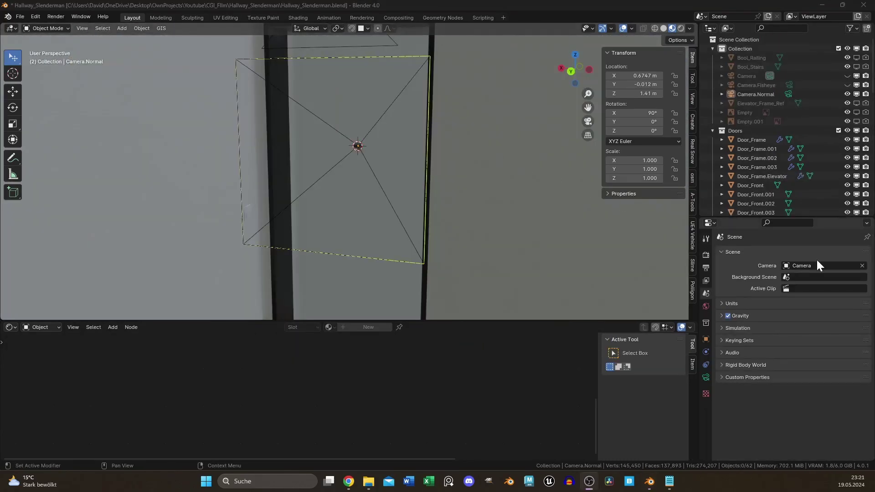
click(817, 263)
click(804, 299)
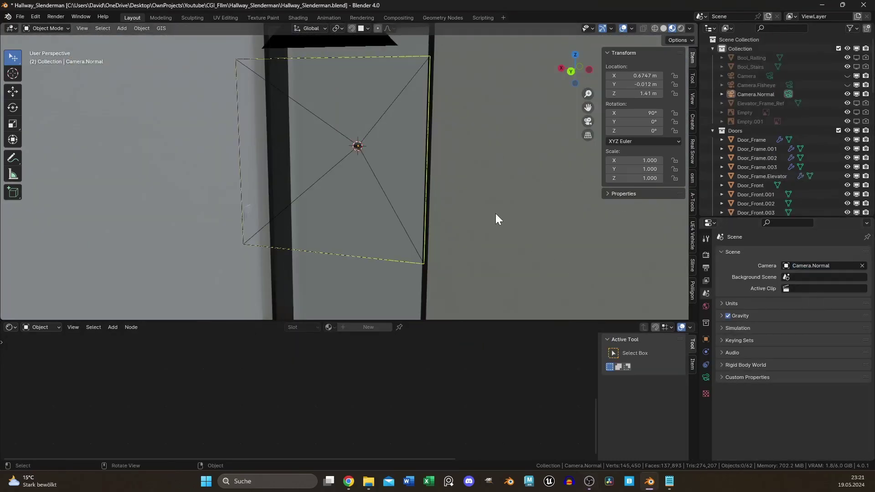
click(705, 376)
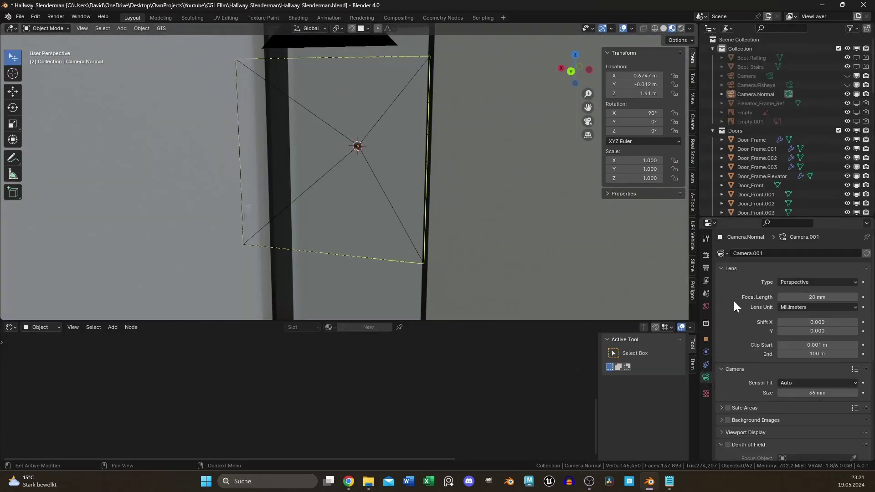
Step: Look through the active camera at the peephole and save the file
key(KP_0)
scroll(400, 163, up, 3)
shift+middle_drag(377, 110, 477, 159)
scroll(428, 143, down, 4)
scroll(423, 157, up, 2)
key(ctrl+s)
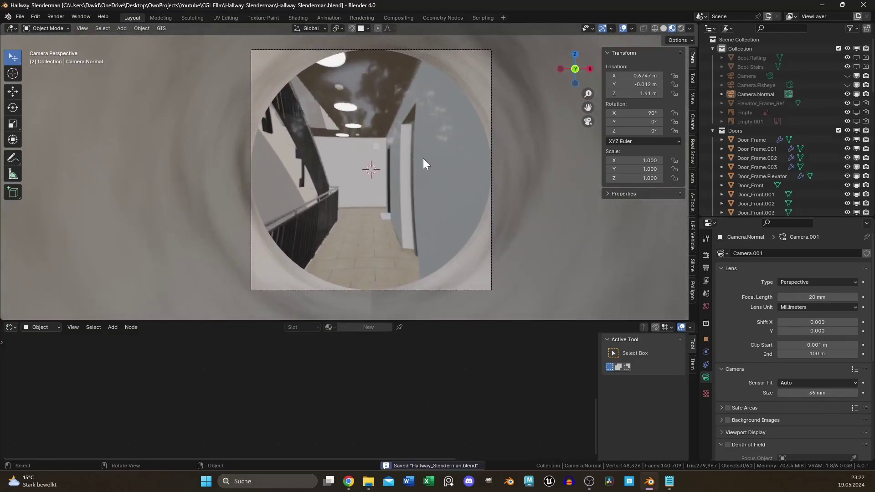
Step: Preview the peephole camera view in Rendered shading and return to Solid shading
key(z)
click(417, 105)
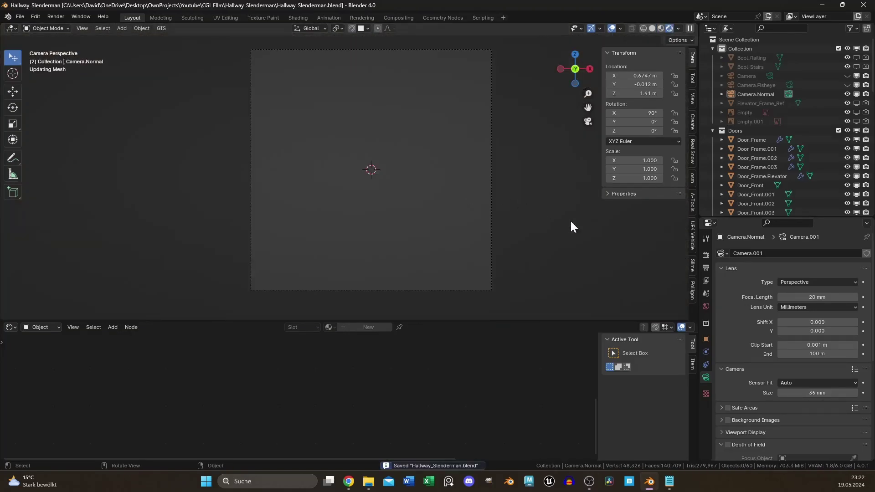
mouse_move(818, 296)
mouse_down()
mouse_move(870, 297)
mouse_move(774, 297)
mouse_move(820, 296)
mouse_up()
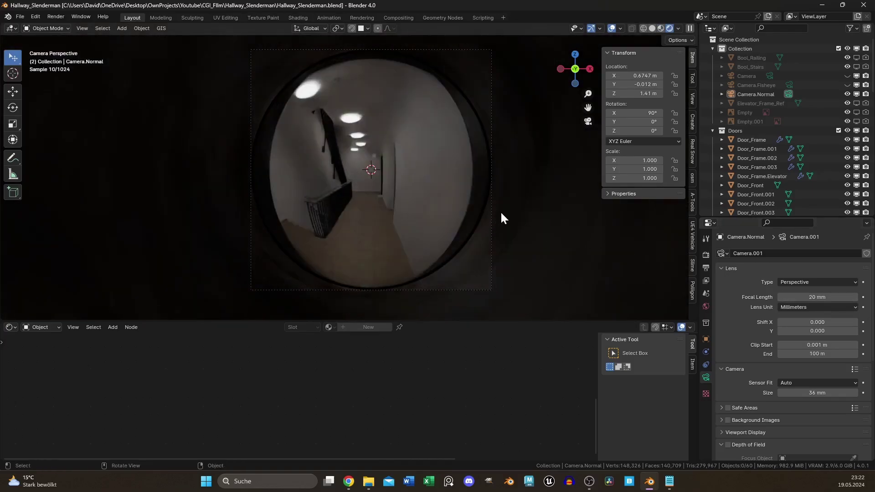
key(z)
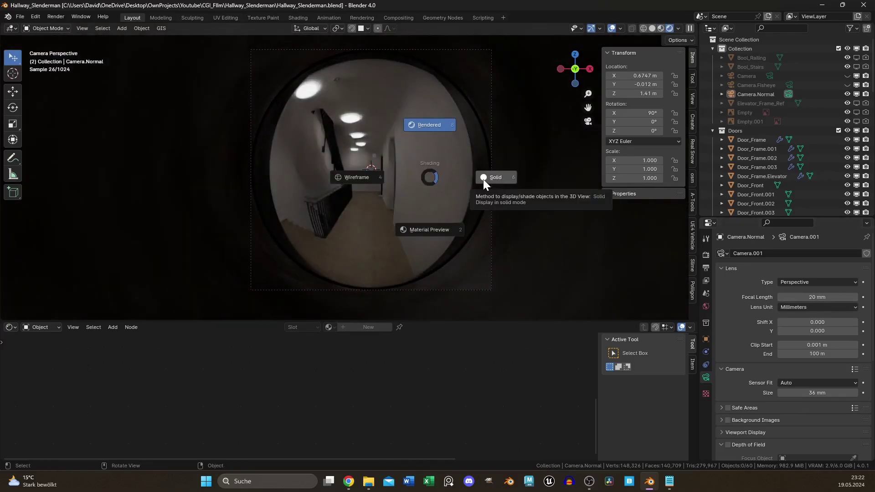
click(444, 190)
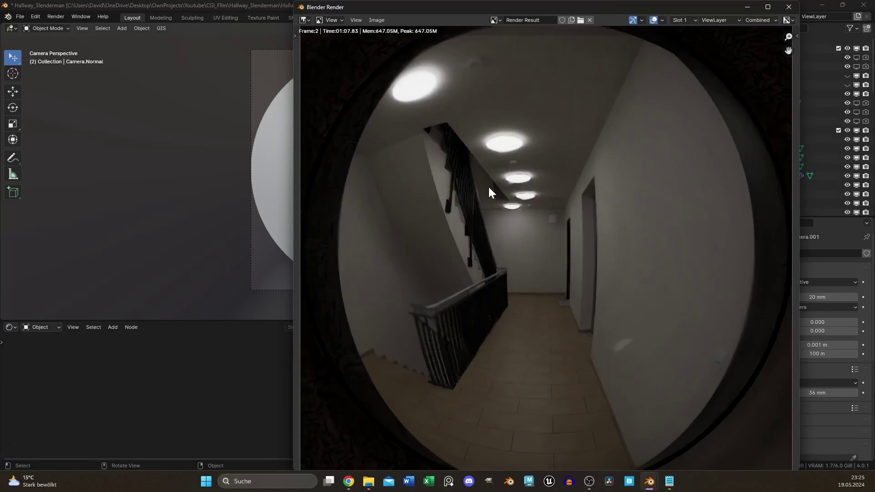
Step: Close the render result, check the lighting around the door in Rendered shading, and render the image again
key(Escape)
key(z)
click(478, 173)
mouse_move(448, 199)
middle_down()
mouse_move(447, 181)
mouse_move(422, 201)
mouse_move(451, 196)
middle_up()
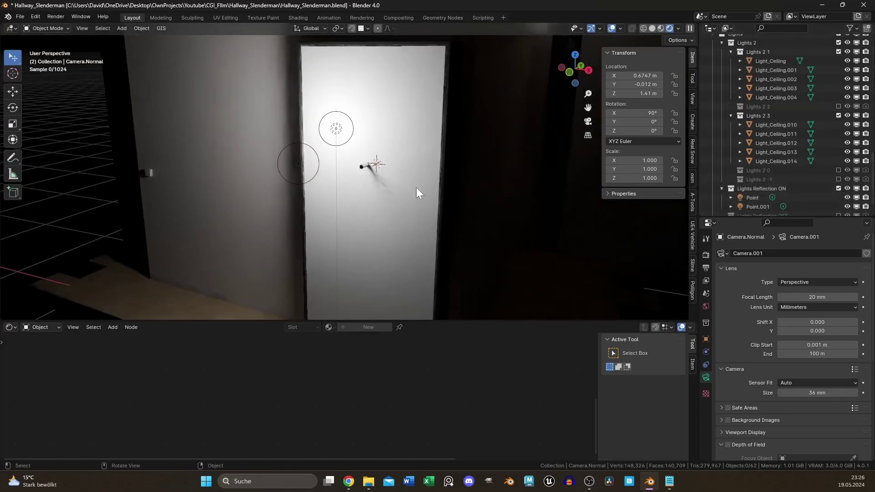
key(F12)
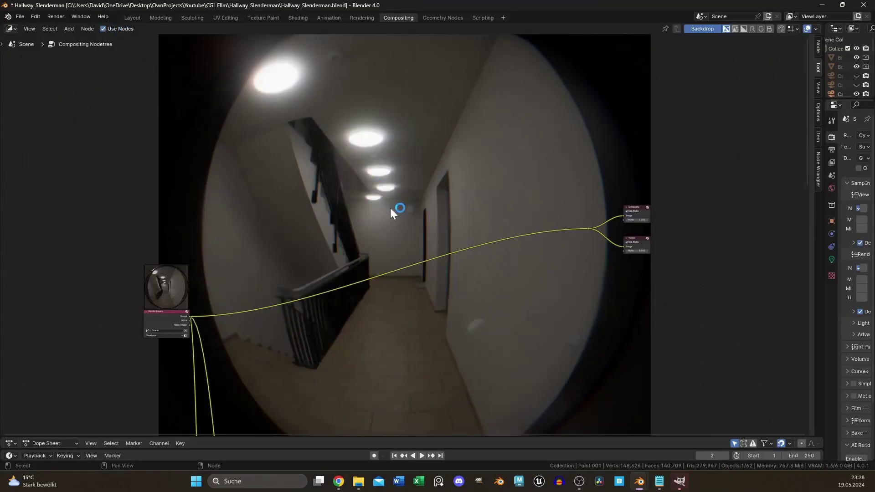
Step: Add an Ellipse Mask node above the Render Layers node in the compositor
middle_drag(344, 234, 341, 238)
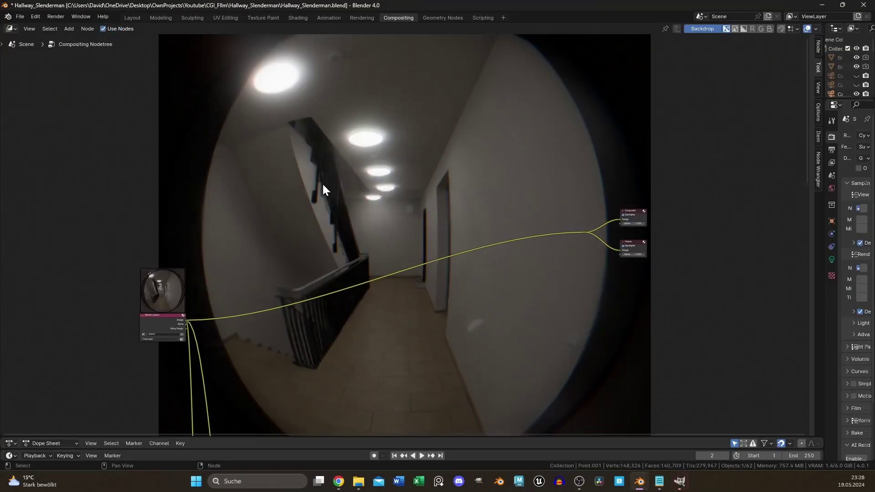
key(shift+a)
text(eclp)
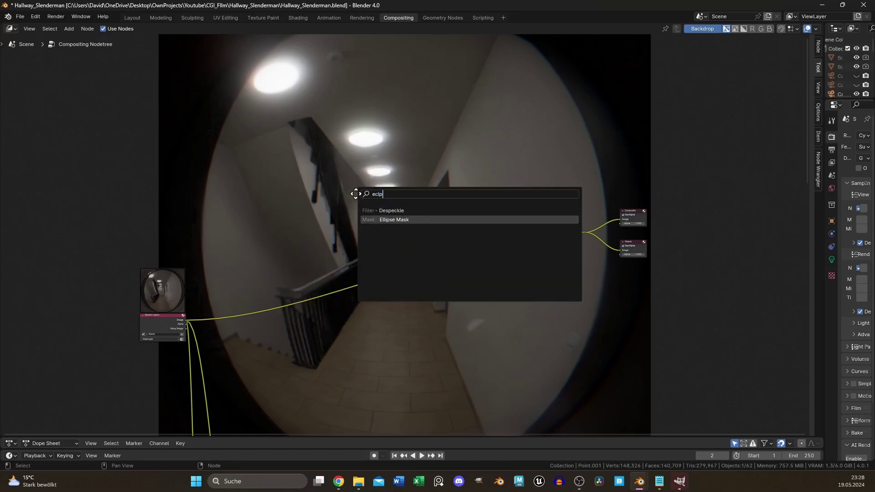
key(Return)
click(230, 195)
Step: Set the Ellipse Mask's width to 0.9 and height to 0.95
scroll(230, 197, up, 4)
click(207, 227)
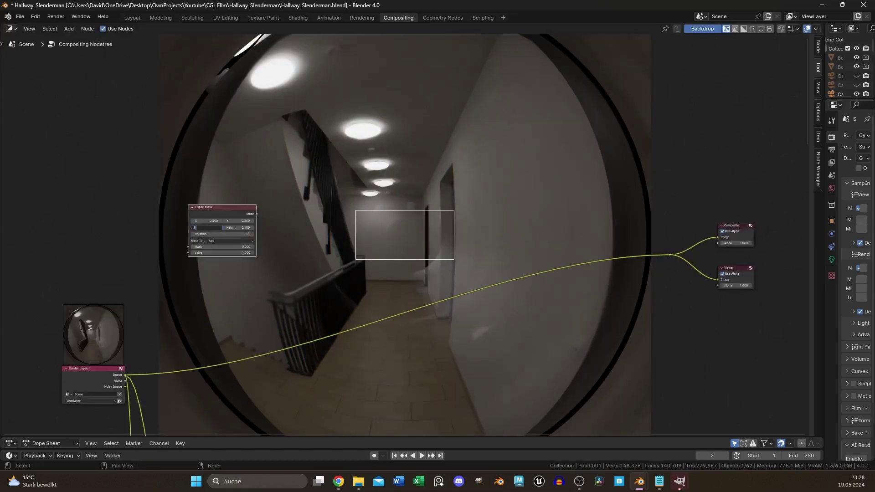
text(.9)
key(Tab)
text(.95)
key(Return)
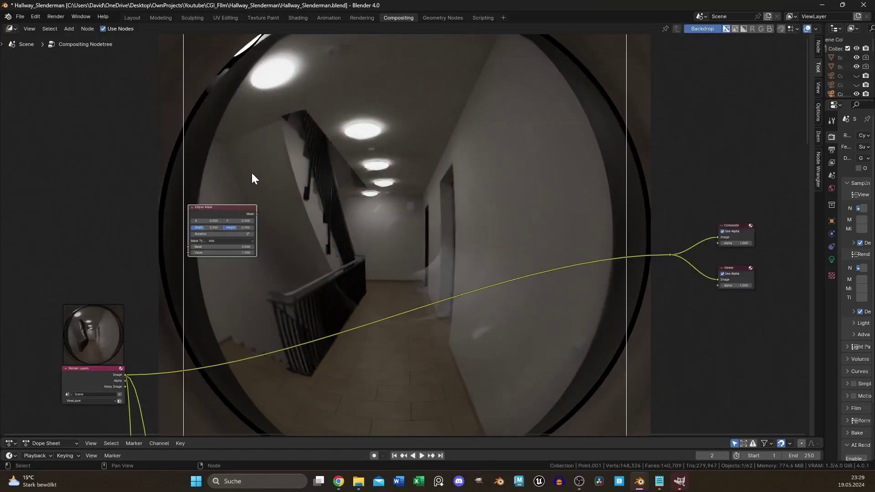
Step: Connect the Ellipse Mask's output to the reroute feeding the Composite and Viewer nodes
scroll(472, 240, up, 2)
drag(182, 206, 745, 261)
scroll(542, 246, down, 3)
Step: Insert a Blur node after the Ellipse Mask, using Fast Gaussian with relative X and Y sizes of 5%
key(shift+a)
text(blu)
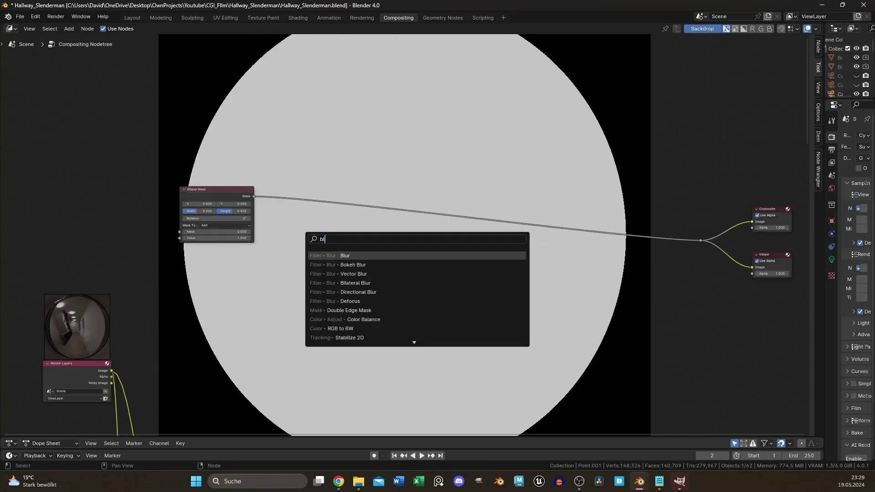
key(Return)
click(324, 211)
scroll(324, 211, up, 4)
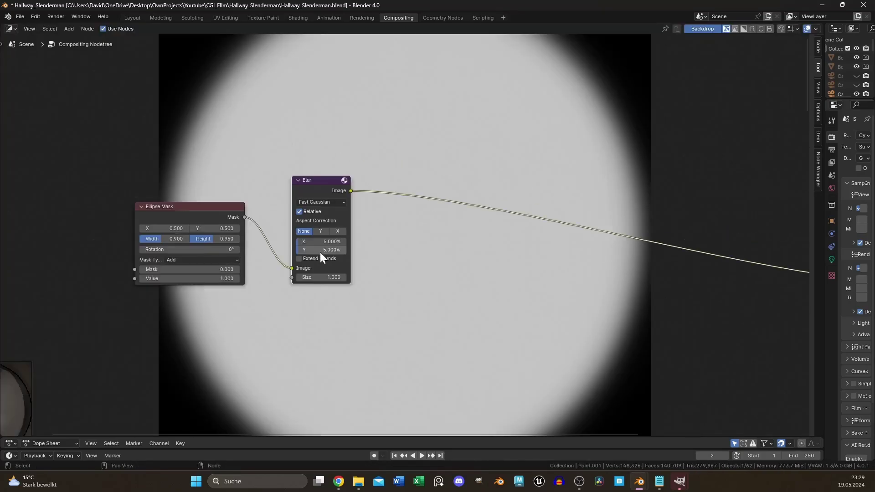
Step: Add a Mix Color node and connect the Blur's Image output to its Fac
key(shift+a)
text(mix)
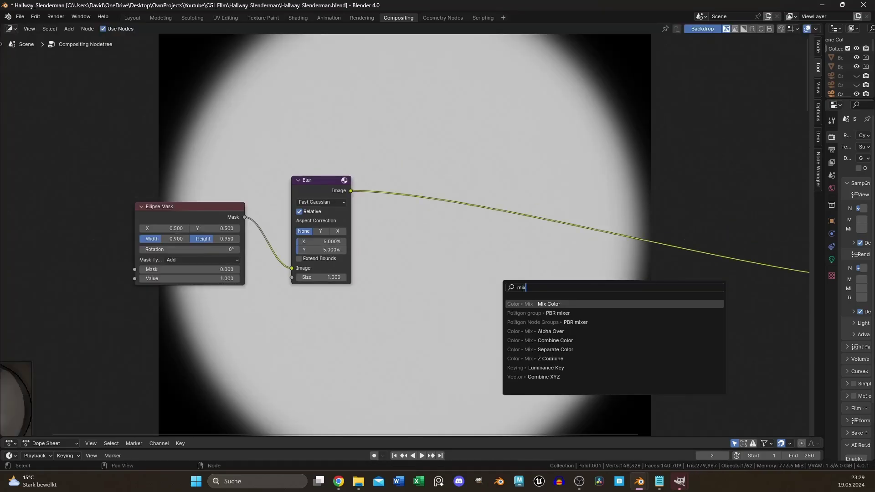
key(Return)
click(502, 252)
drag(351, 190, 505, 297)
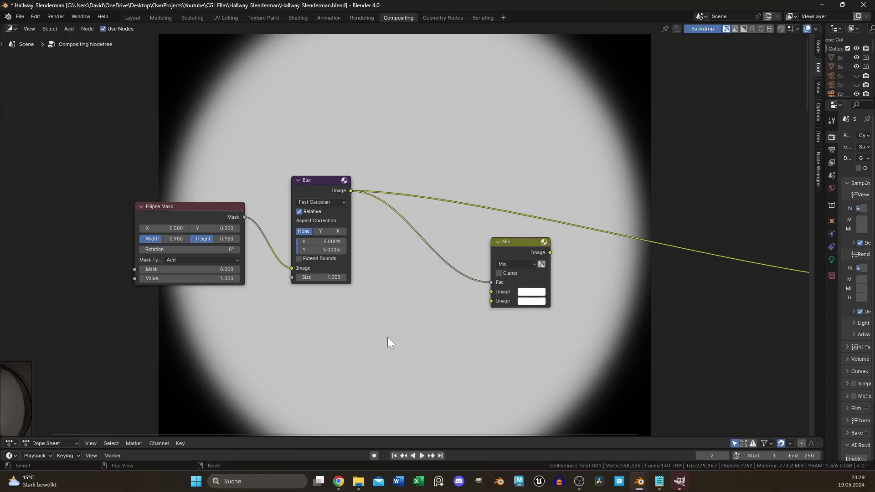
Step: Add an Exposure node fed by the Render Layers Image and set its exposure to -1.5
middle_drag(297, 382, 352, 339)
drag(158, 310, 269, 269)
key(shift+a)
text(exp)
key(Return)
click(267, 246)
click(297, 279)
text(-)
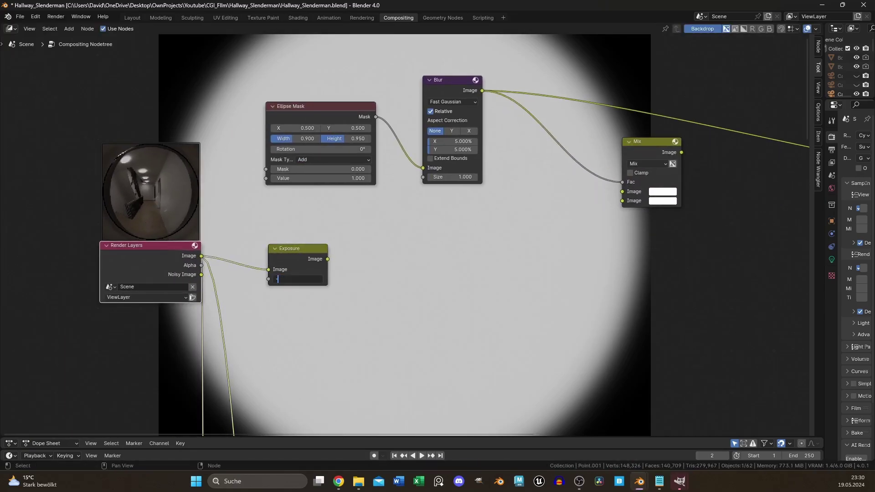
text(1.5)
key(Return)
Step: Duplicate the Blur node and place the copy beside the Exposure node
click(449, 82)
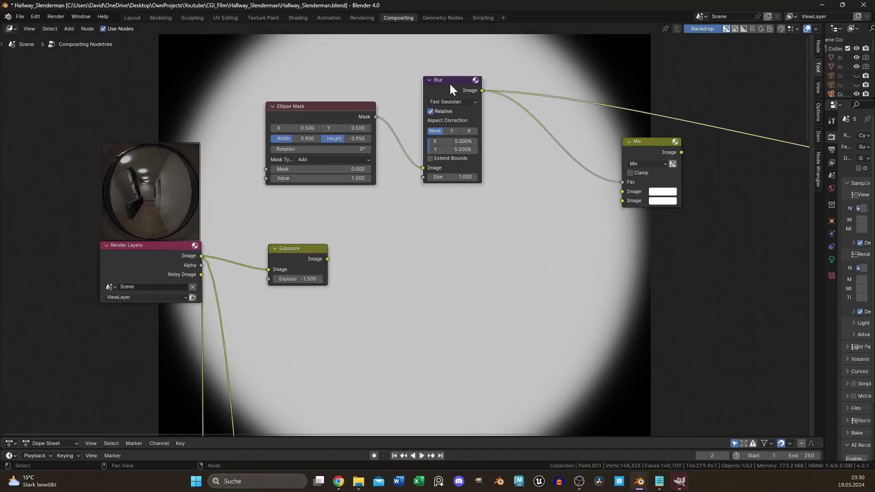
key(shift+d)
click(359, 238)
Step: Connect the Ghosts Glare node's Image output to the reroute feeding the Composite and Viewer nodes
drag(186, 293, 570, 267)
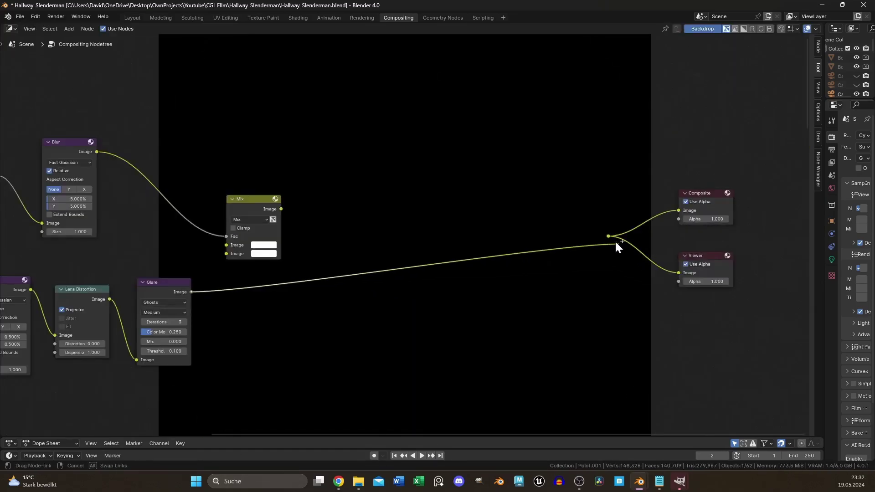
middle_drag(364, 313, 504, 321)
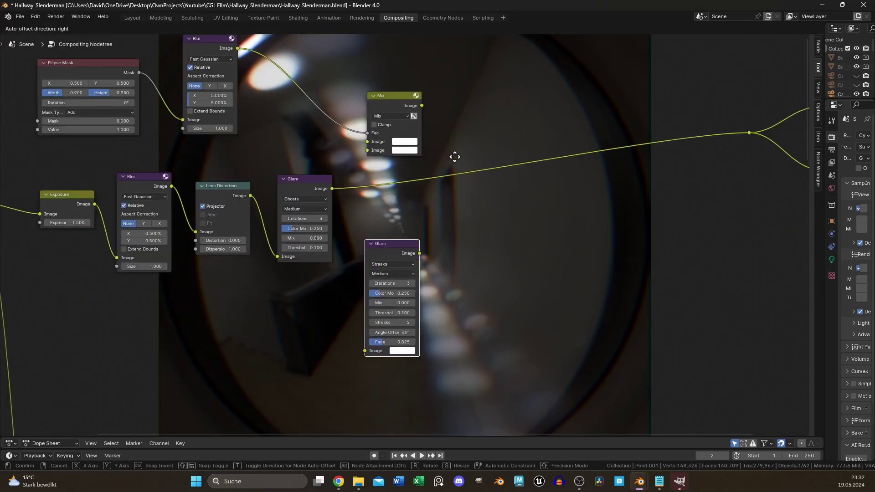
Step: Insert the Streaks Glare node after the Ghosts Glare and connect its output to the Mix node's first Image input
click(455, 95)
mouse_move(464, 129)
middle_down()
mouse_move(452, 181)
mouse_move(473, 221)
middle_up()
drag(427, 275, 377, 232)
middle_drag(376, 231, 541, 122)
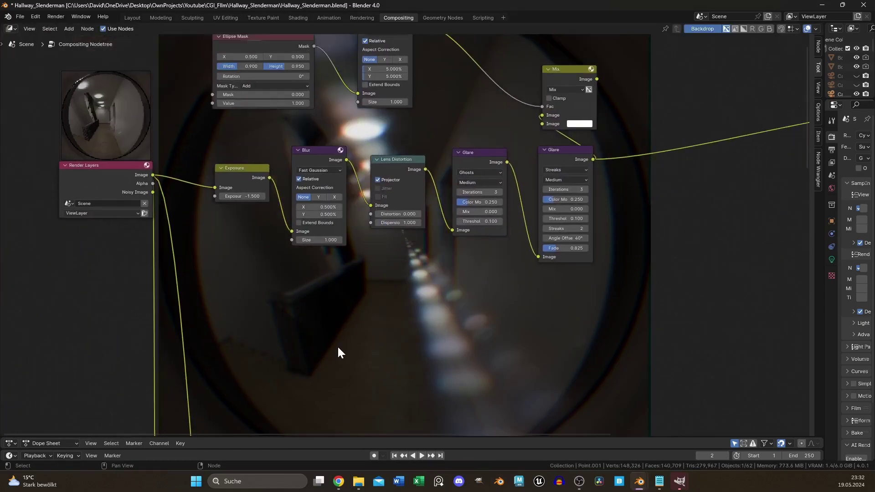
Step: Add a Blur node, feed it from the Render Layers Image output, and connect it to the Mix node's second Image input
key(shift+a)
text(blu)
key(Return)
click(293, 277)
drag(151, 182, 301, 368)
middle_drag(301, 368, 250, 384)
drag(295, 304, 490, 146)
Step: Mute the new Blur node and unmute it again to compare its effect on the backdrop
middle_drag(464, 152, 353, 182)
middle_drag(329, 308, 455, 310)
middle_drag(265, 243, 488, 71)
key(m)
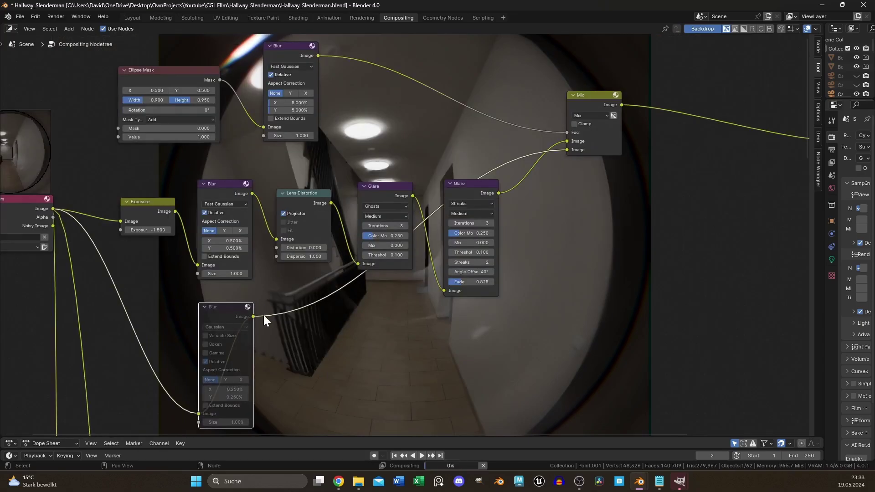
key(m)
Step: Insert the chain of two Lens Distortion nodes and the Fog Glow Glare between the Mix output and the reroute feeding Composite and Viewer
middle_drag(383, 323, 277, 358)
middle_drag(443, 283, 290, 340)
key(m)
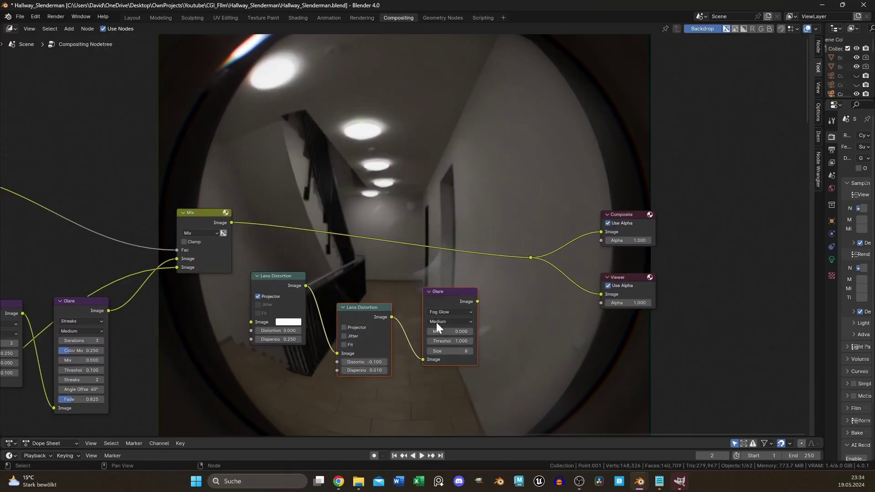
key(l)
drag(456, 289, 482, 215)
drag(232, 222, 277, 247)
drag(503, 226, 530, 257)
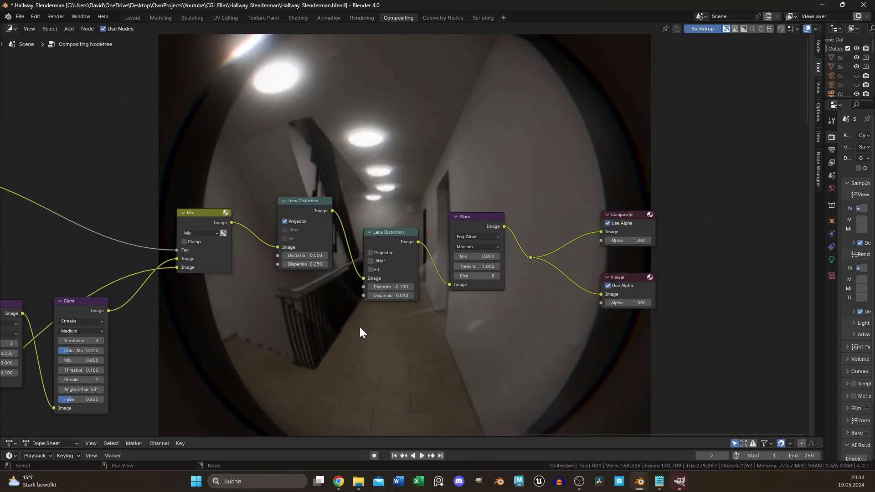
Step: Move the Render Layers node closer to the Exposure and lower Blur nodes to tidy the node tree
middle_drag(312, 320, 333, 362)
scroll(322, 349, down, 5)
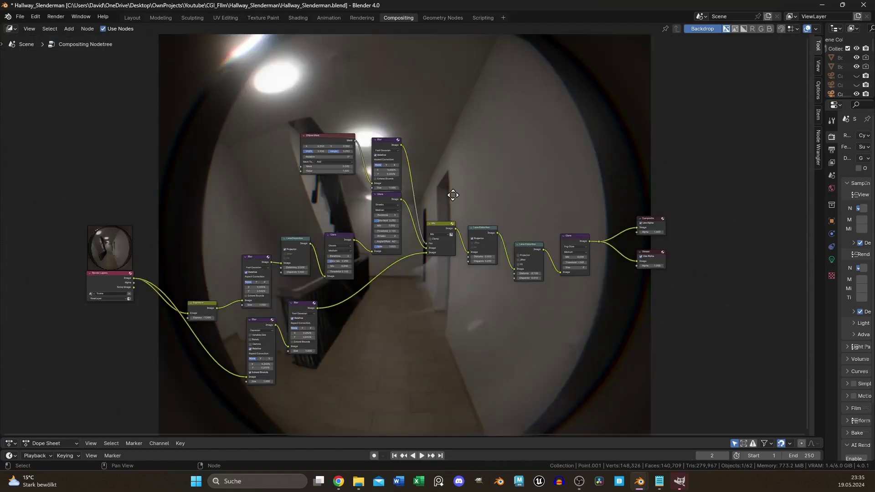
drag(116, 282, 160, 322)
scroll(216, 213, up, 2)
middle_drag(216, 213, 257, 194)
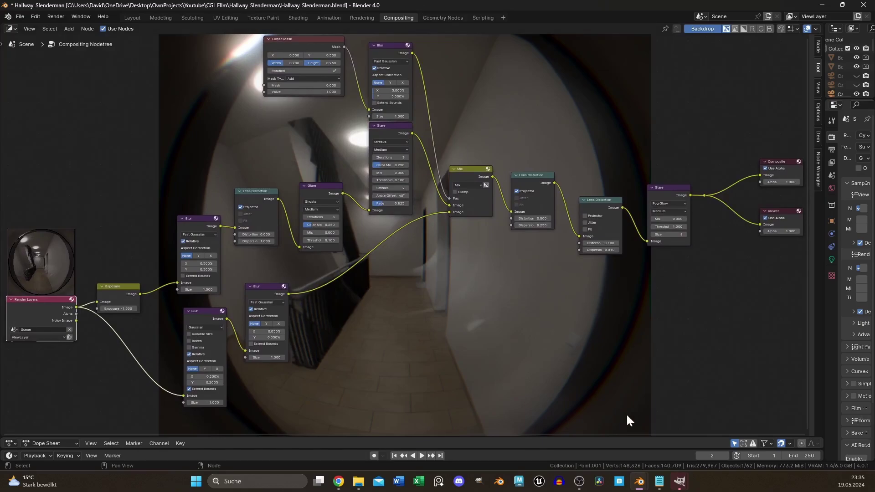